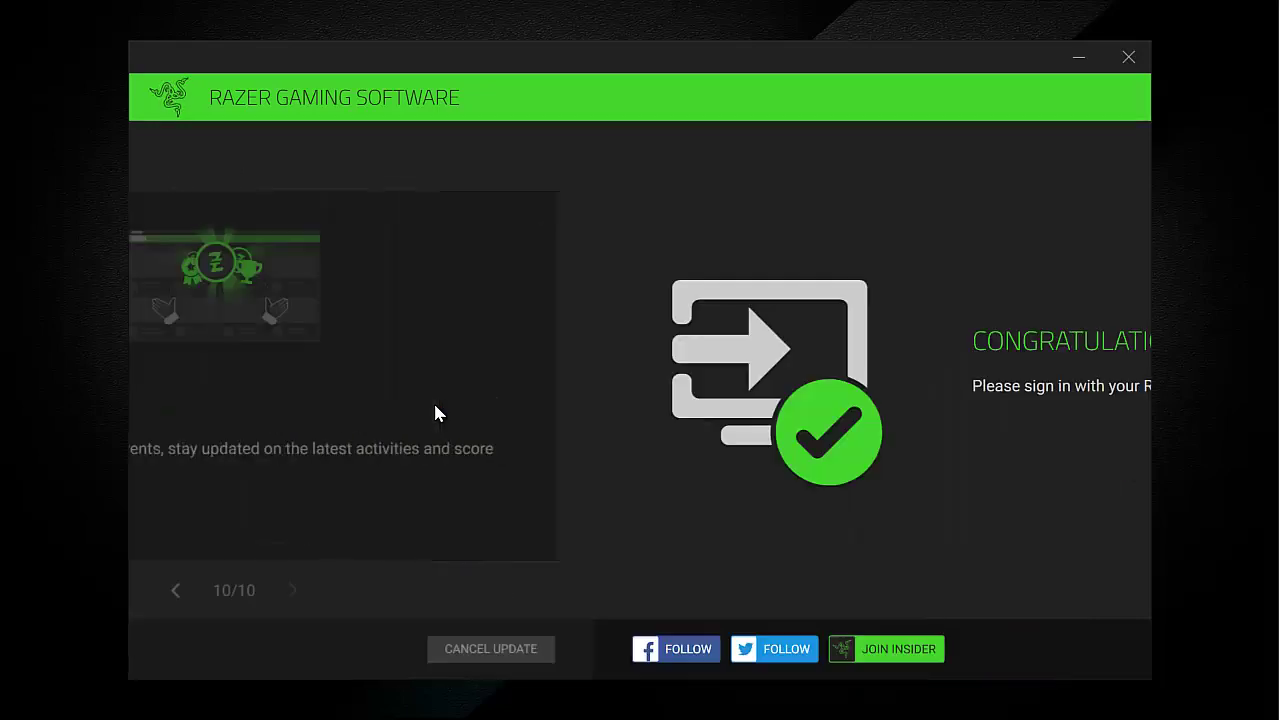
Step: Close the finished Razer installer with GET STARTED and open the Razer tray icon's menu
left_click(1086, 657)
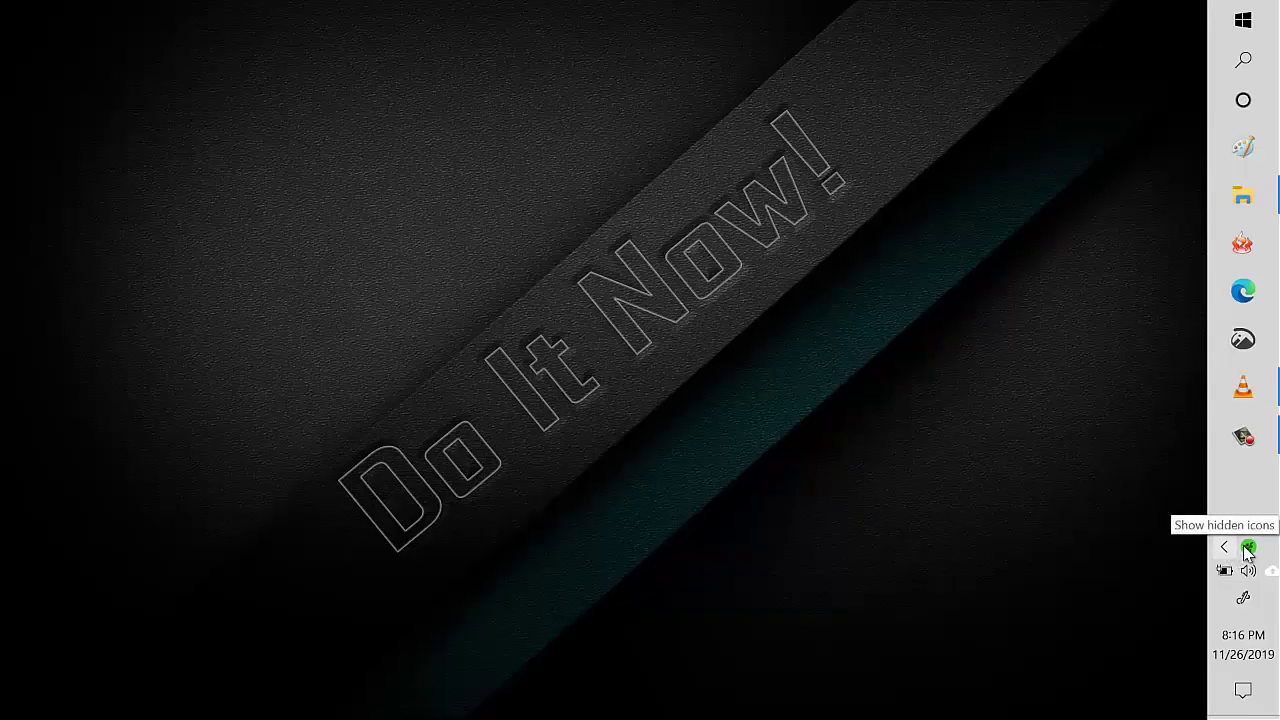
right_click(1248, 550)
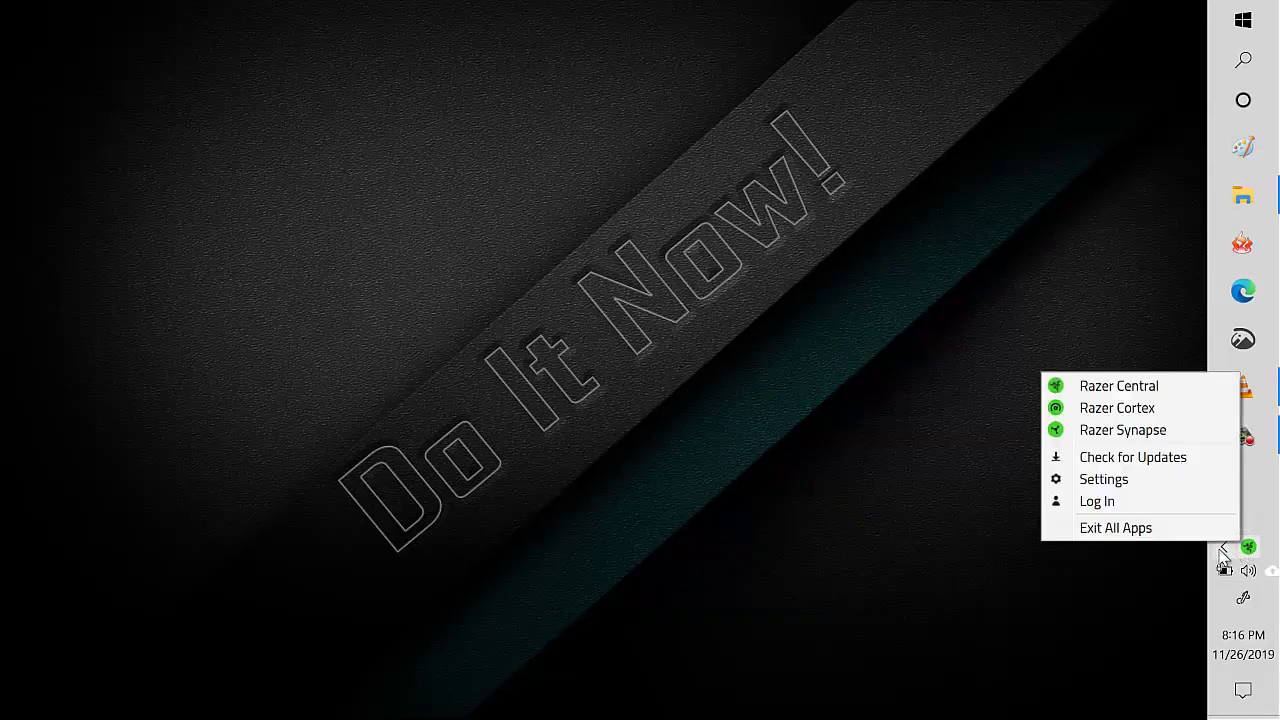
Step: Exit all Razer apps from the tray menu and refresh the desktop
left_click(1125, 531)
right_click(533, 453)
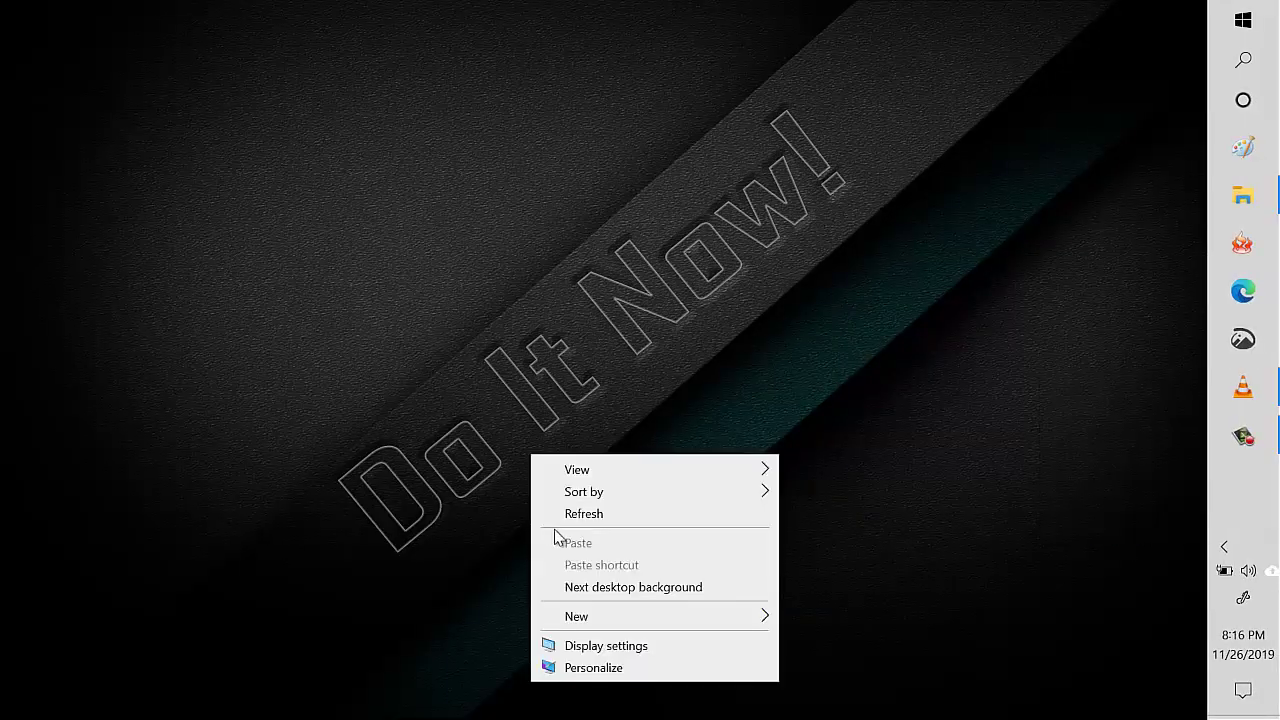
right_click(572, 291)
right_click(640, 353)
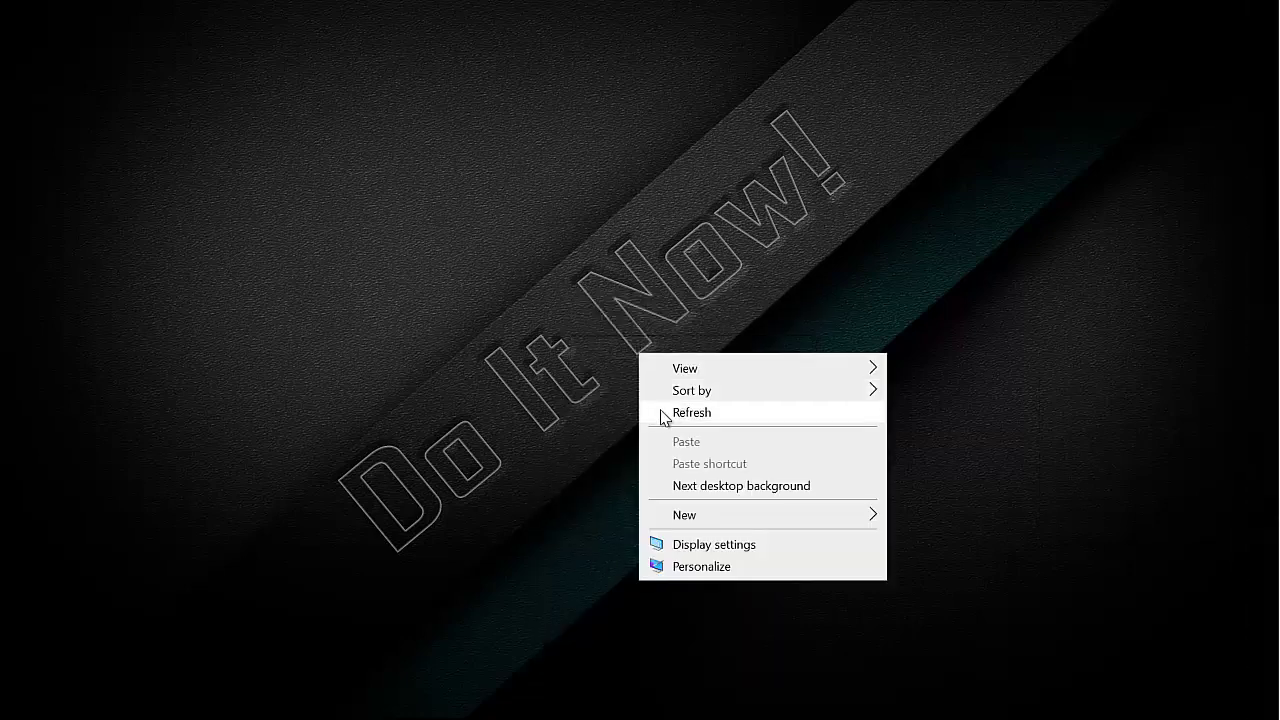
left_click(662, 409)
Step: Find Razer Cortex in Control Panel's Uninstall a program list and start uninstalling it
key("super")
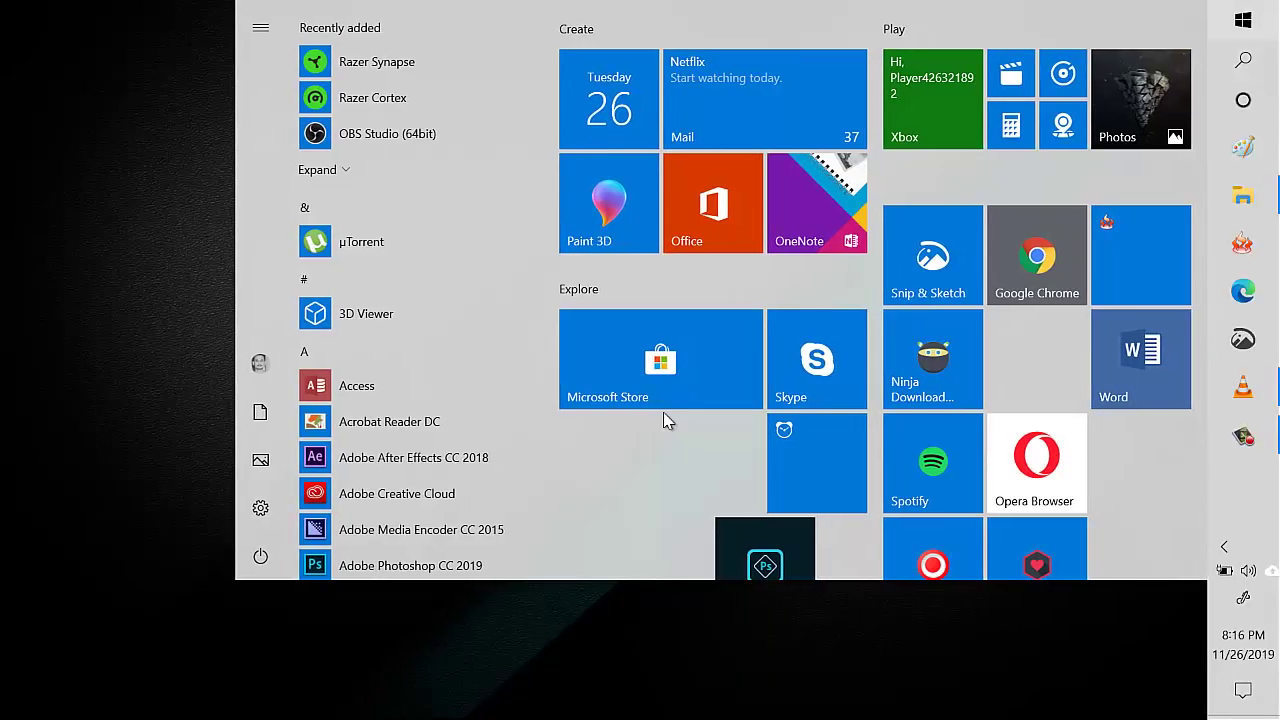
type("control")
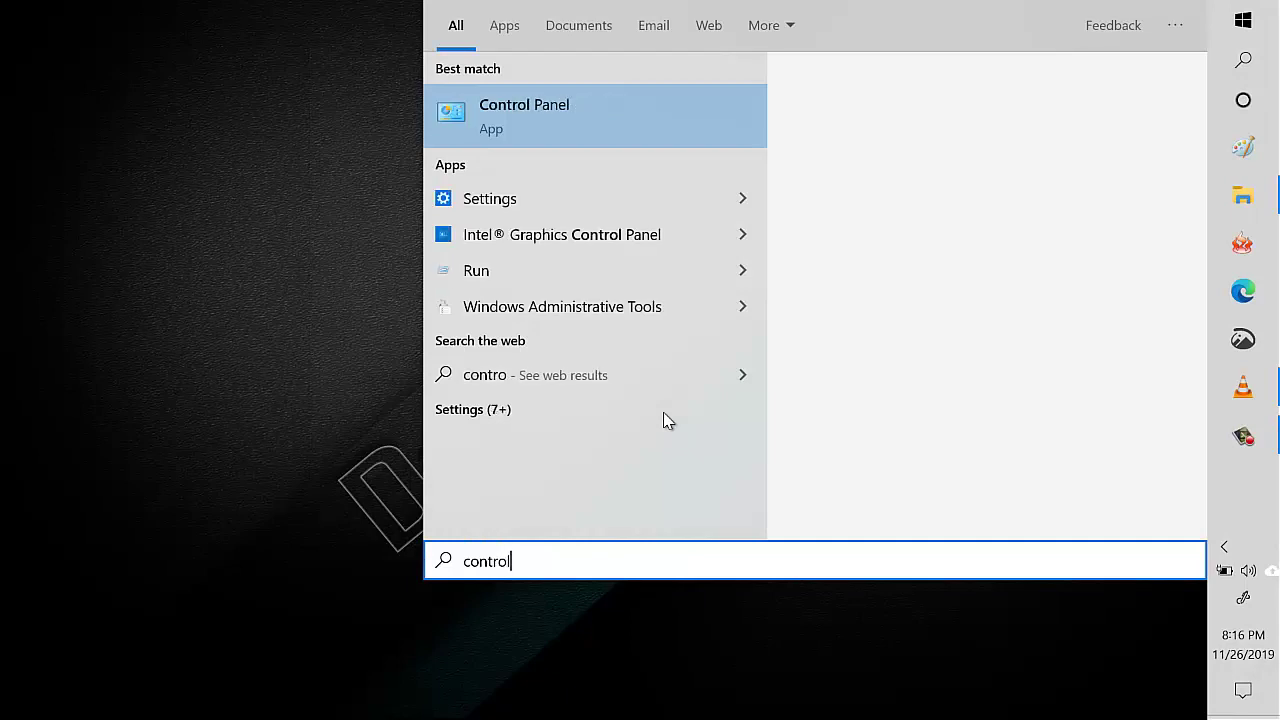
left_click(630, 112)
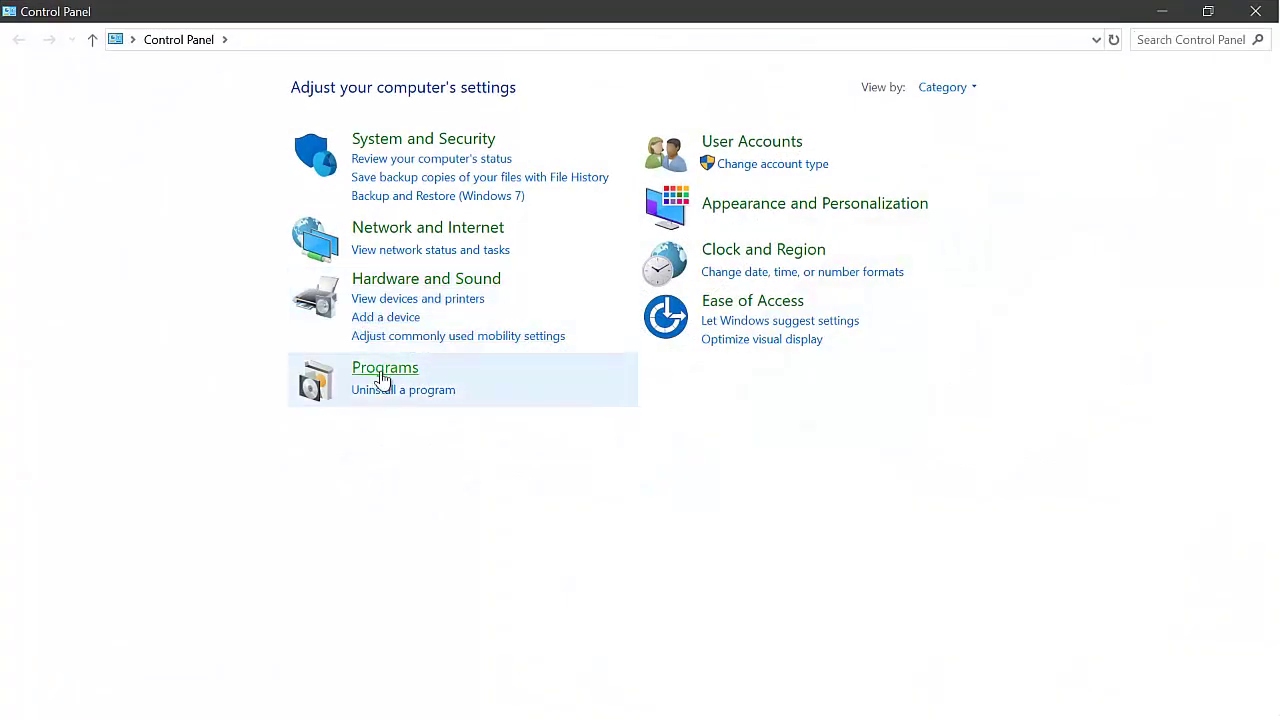
left_click(381, 390)
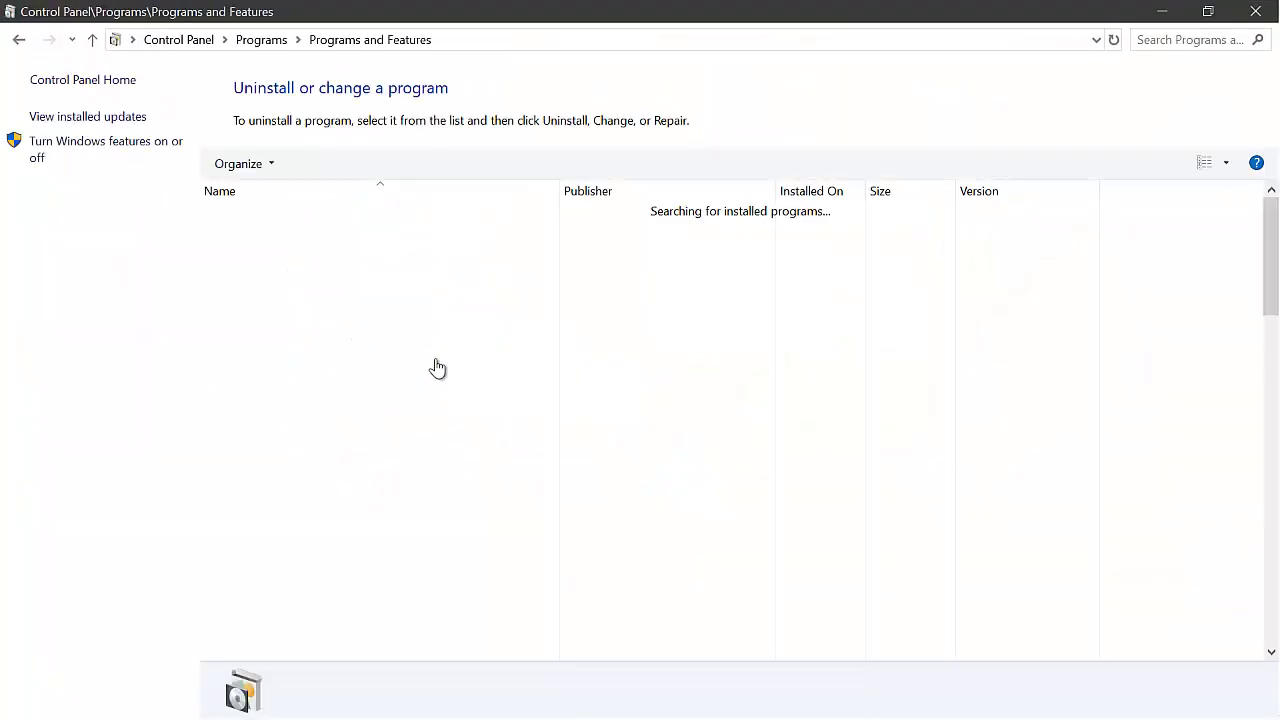
left_click(297, 402)
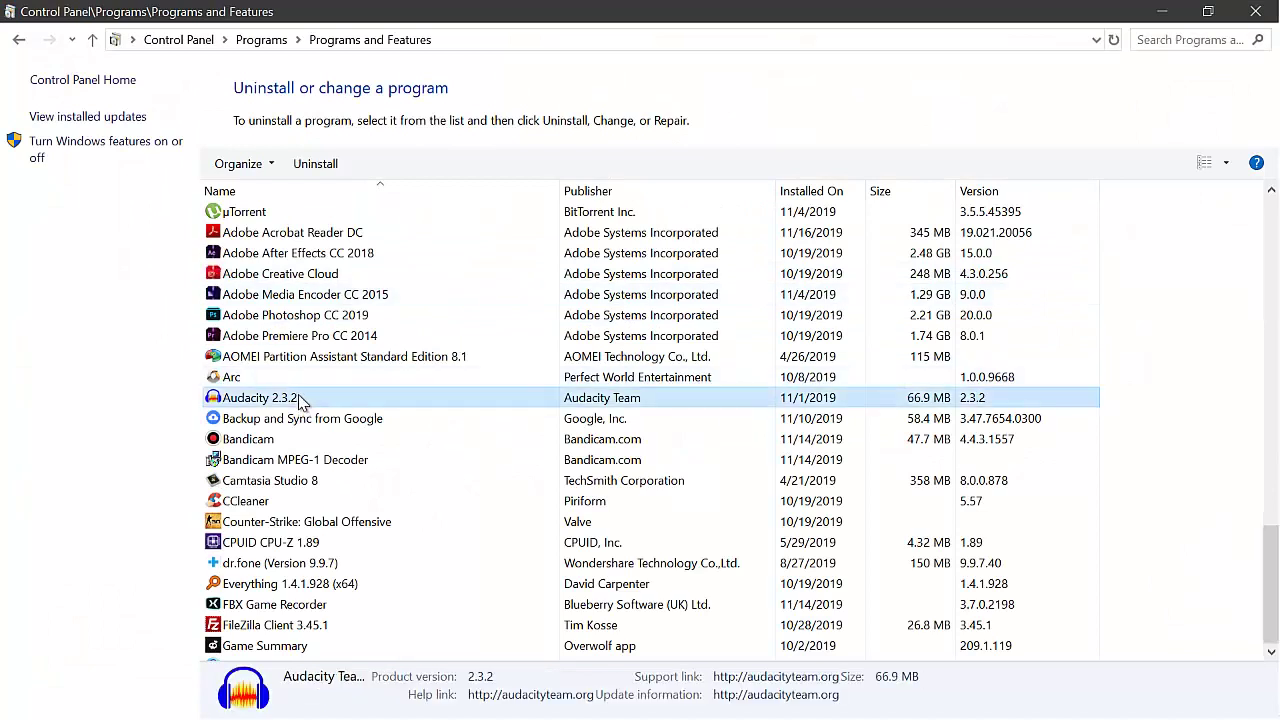
key("r")
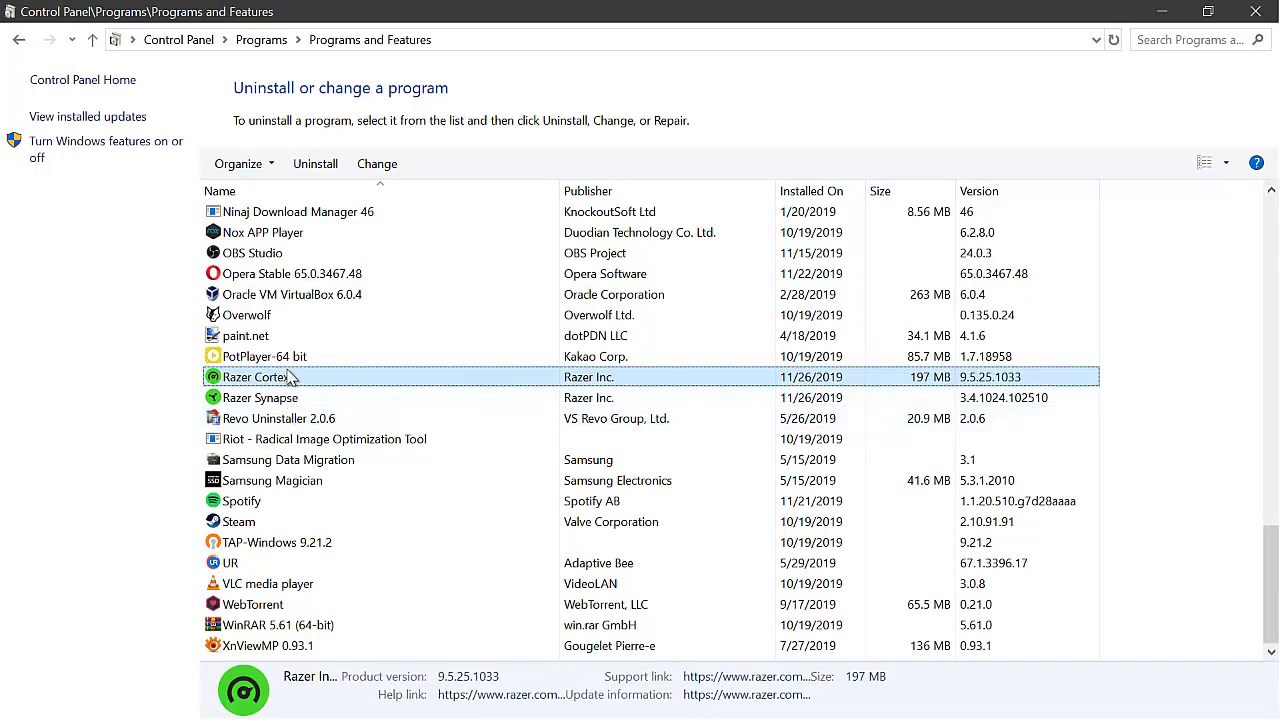
left_click(315, 163)
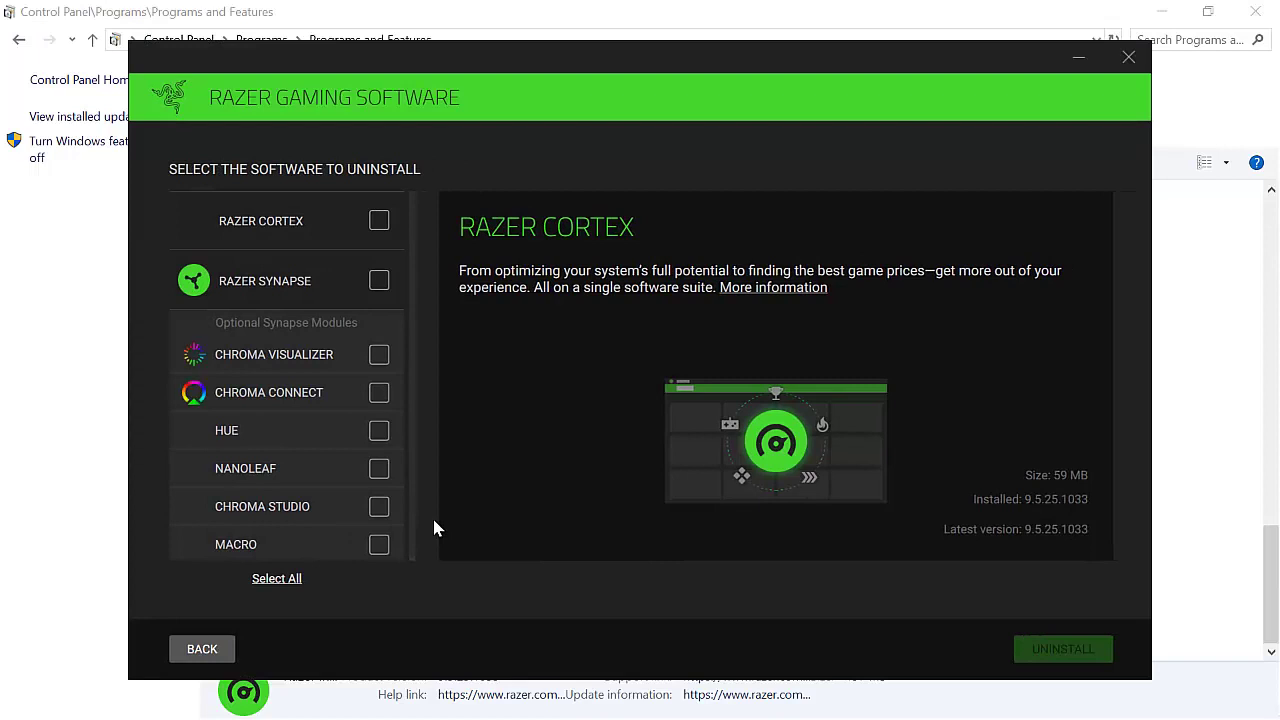
Step: Tick RAZER CORTEX in the uninstaller, confirm its removal and close the uninstaller when done
left_click(379, 221)
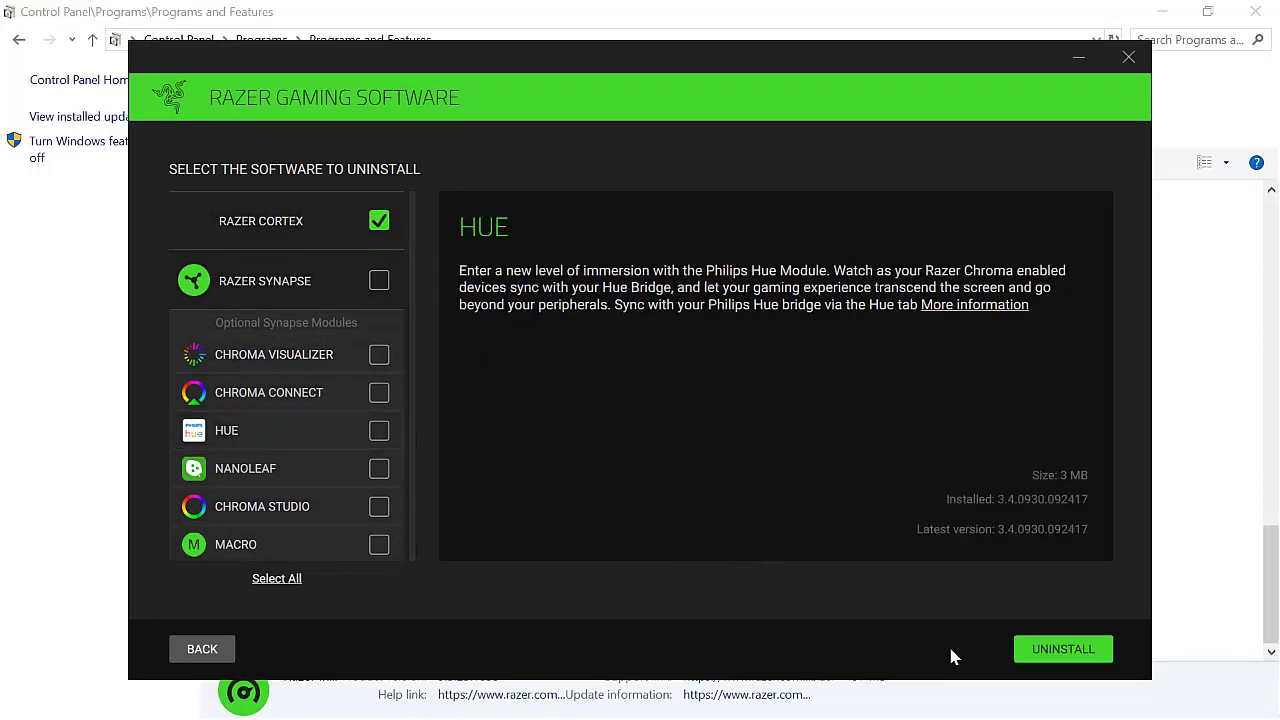
left_click(1066, 652)
left_click(1058, 651)
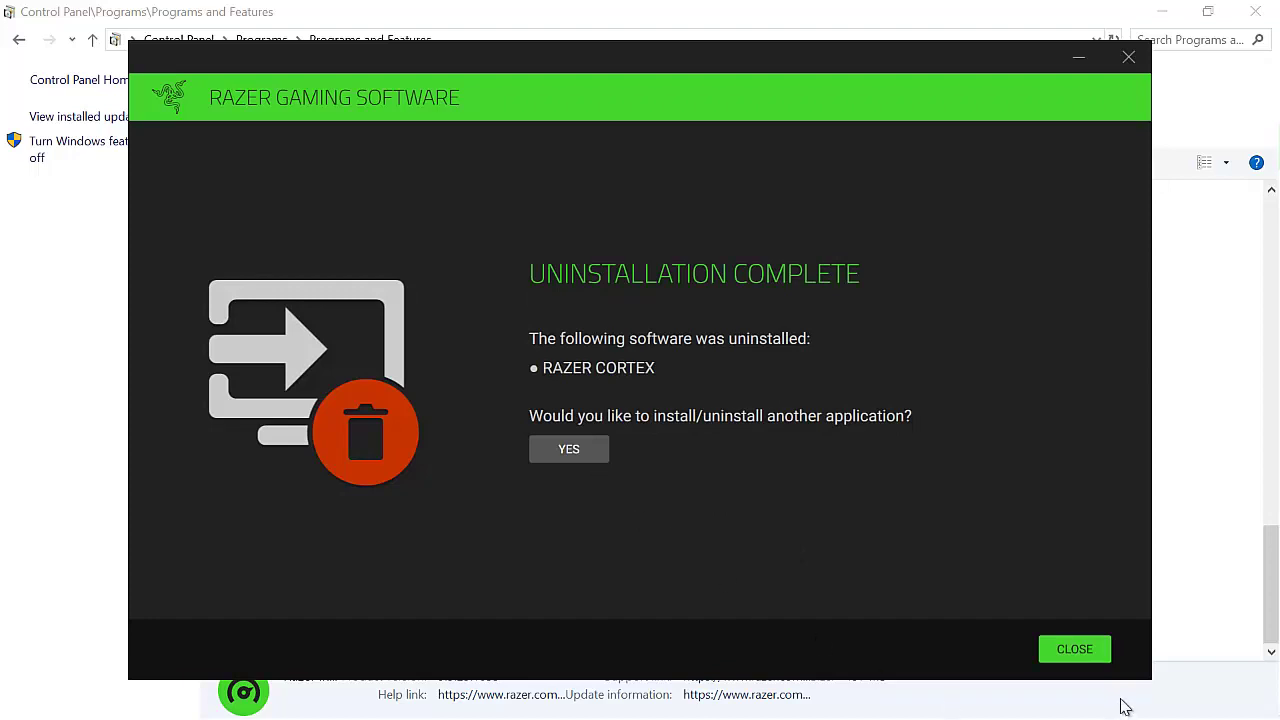
left_click(1080, 650)
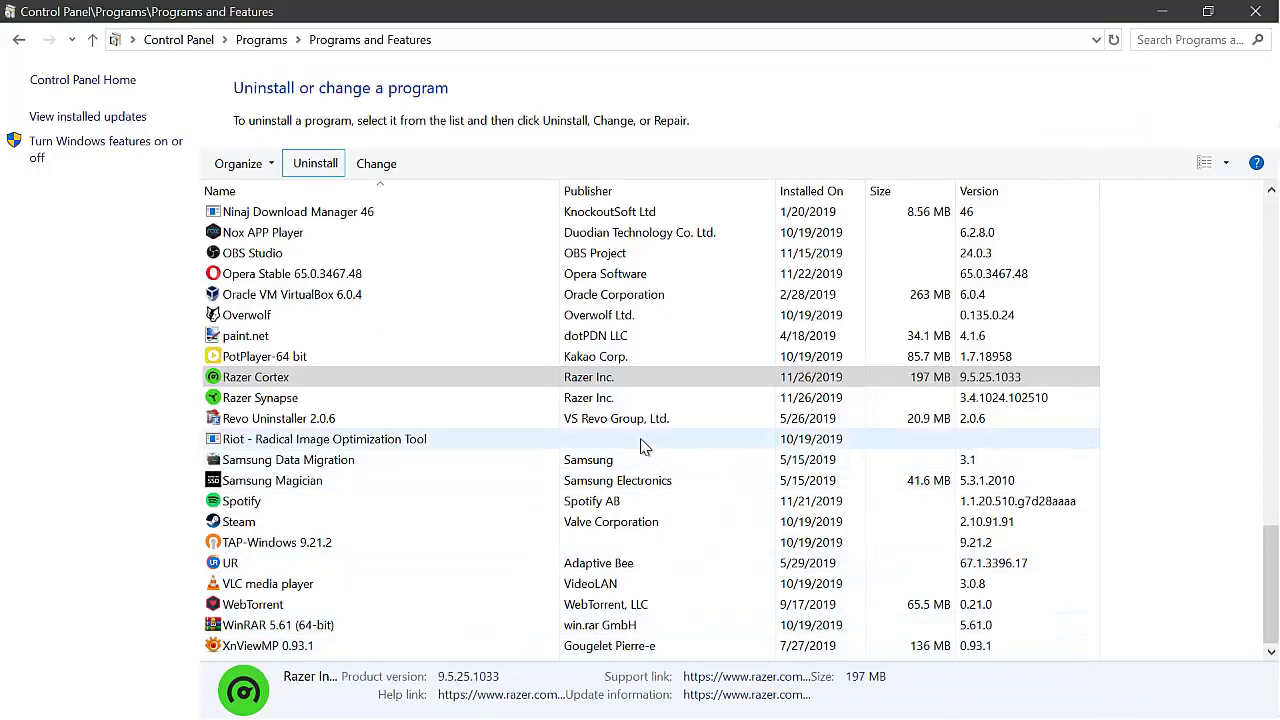
Step: Close Programs and Features, refresh the desktop and launch Registry Editor via a 'reged' search
left_click(1256, 11)
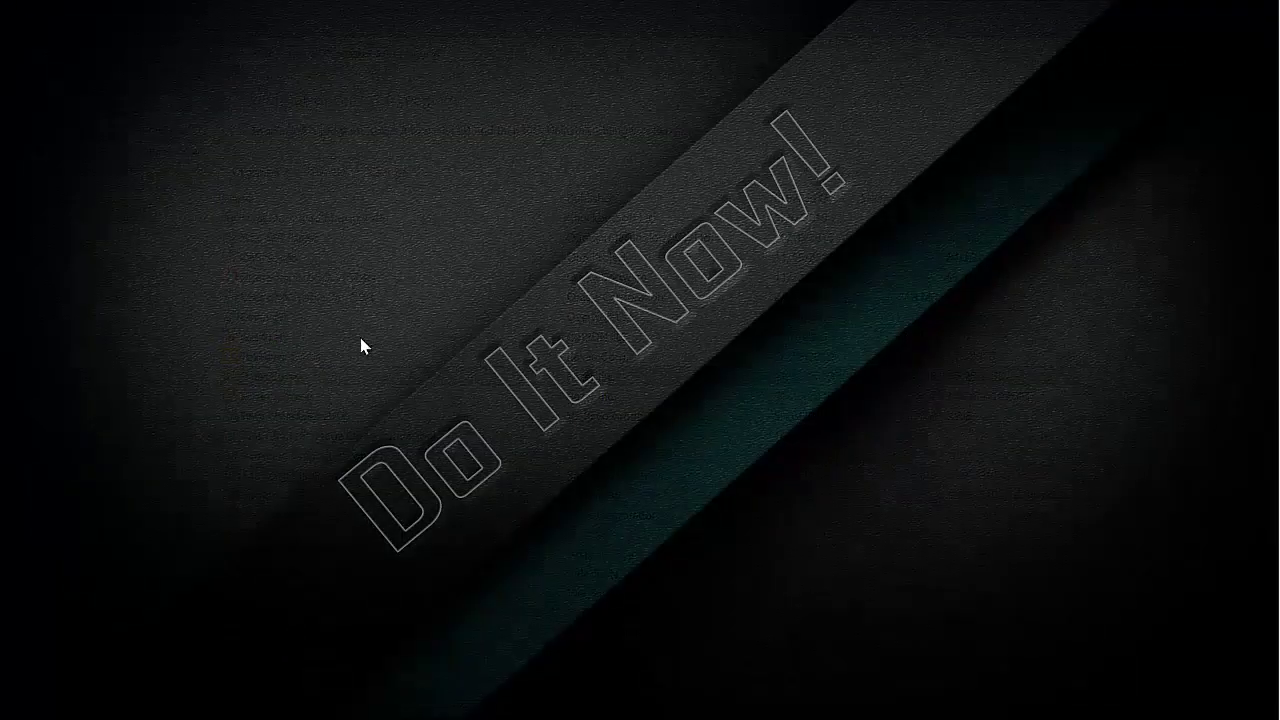
right_click(363, 346)
left_click(409, 409)
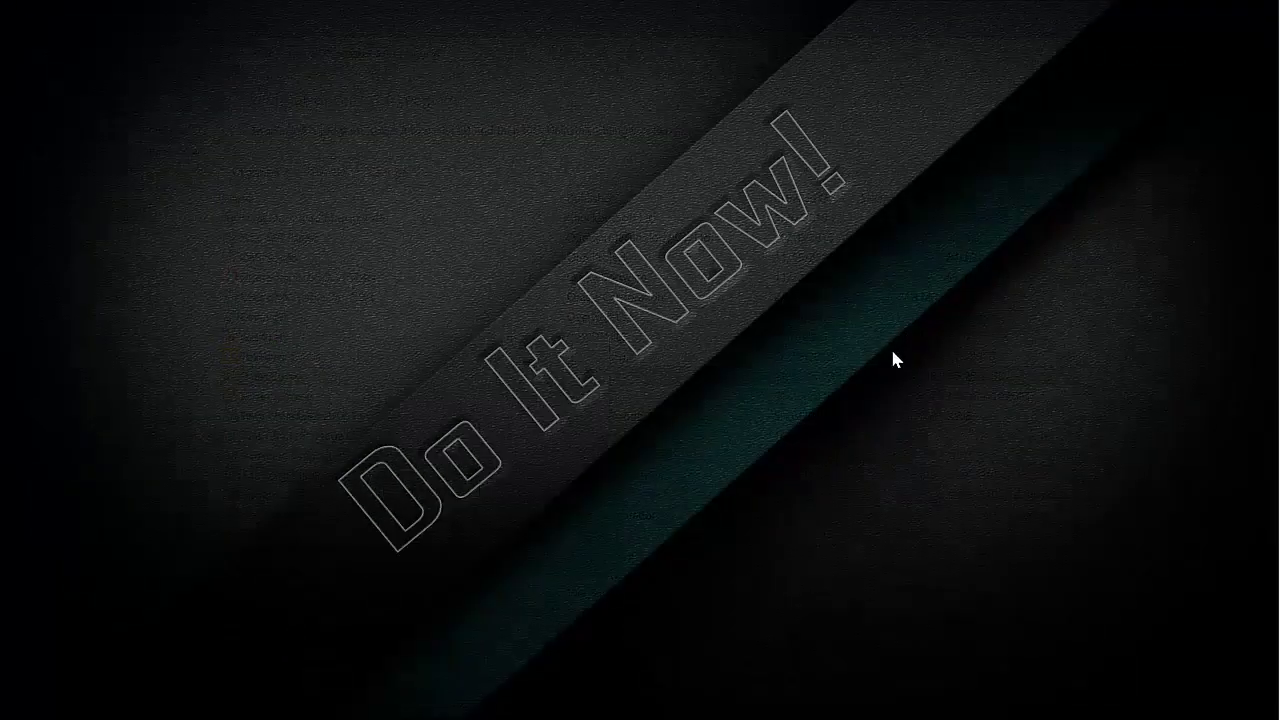
key("super")
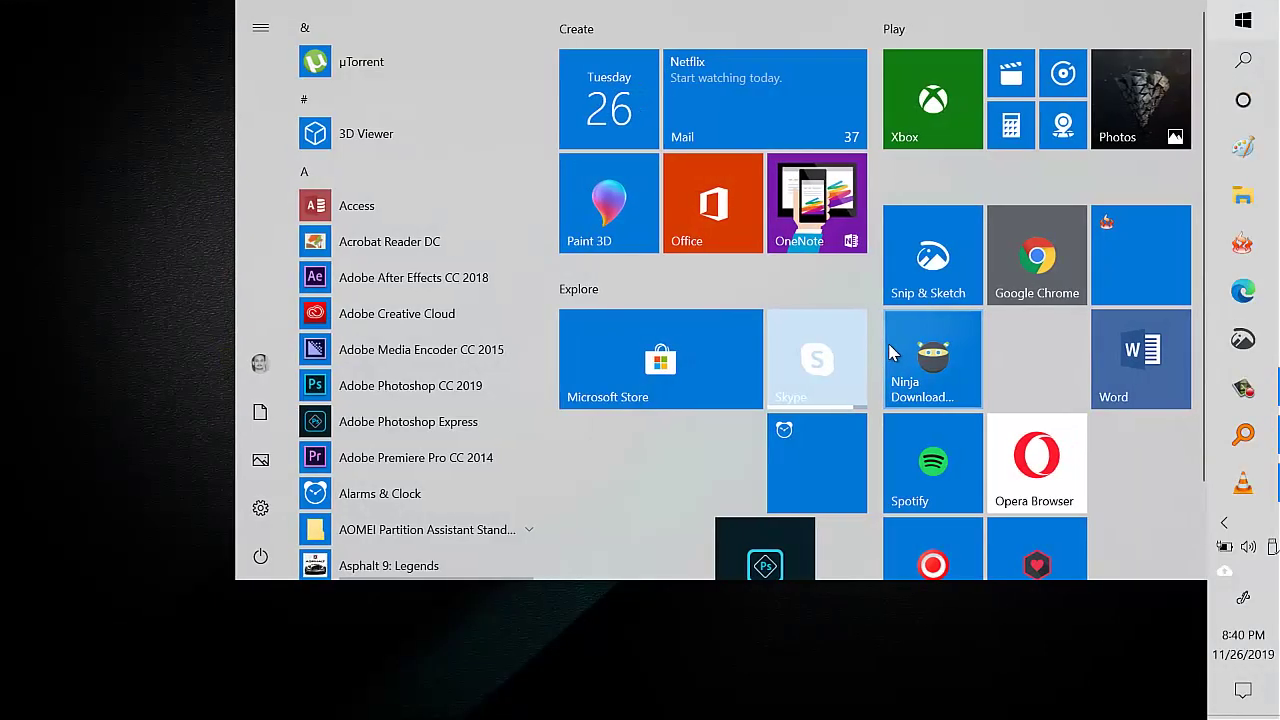
type("reged")
left_click(599, 127)
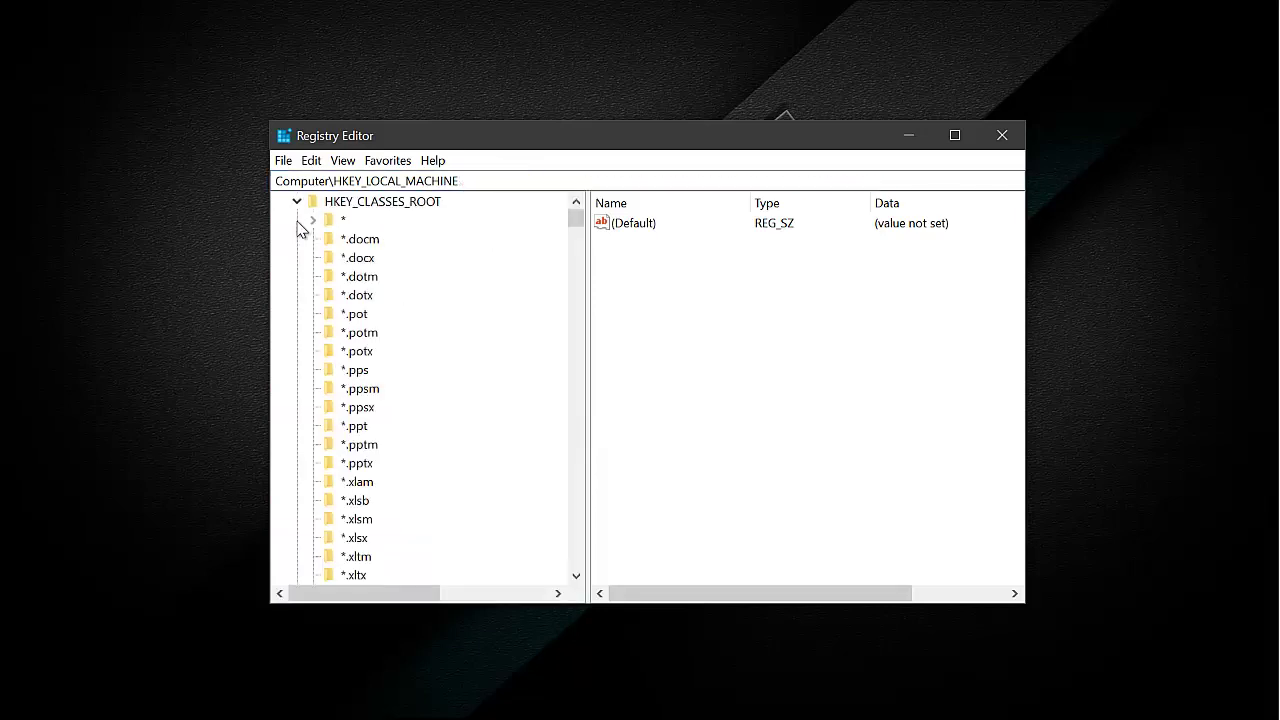
Step: Expand HKEY_CURRENT_USER > Software and bring up the context menu of the Razer key
scroll(394, 423, "down", 10)
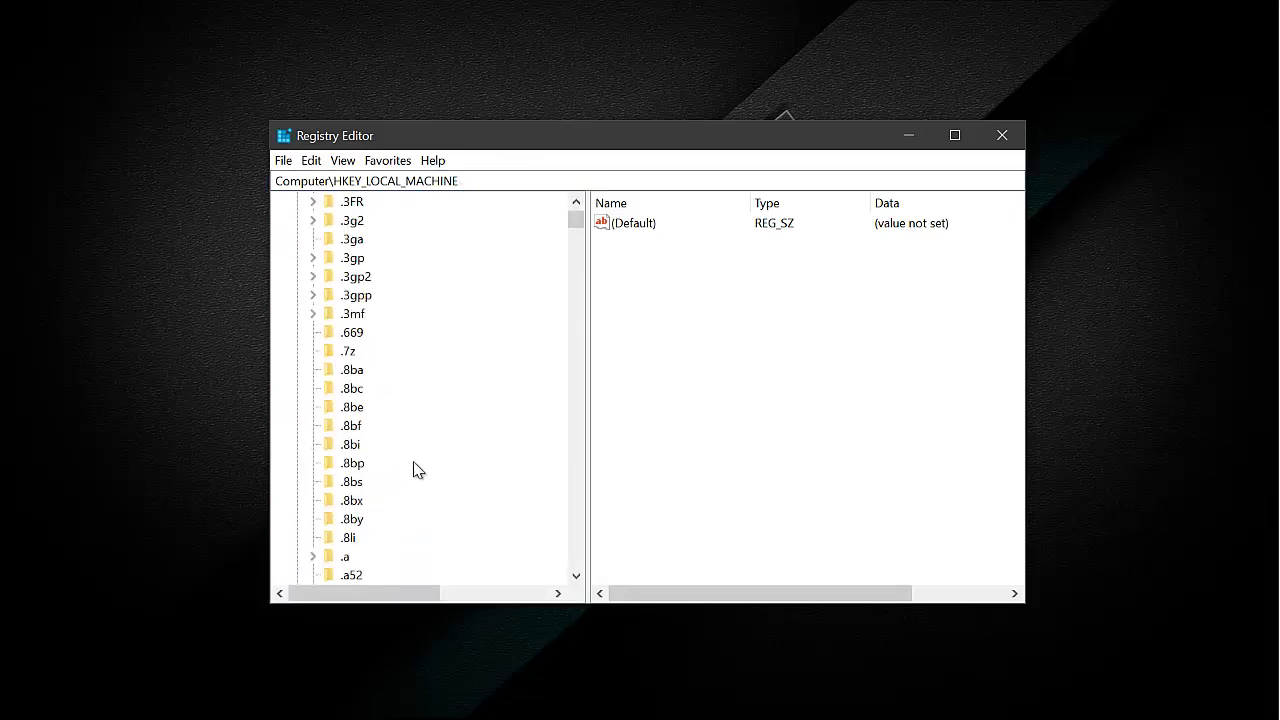
scroll(423, 495, "down", 20)
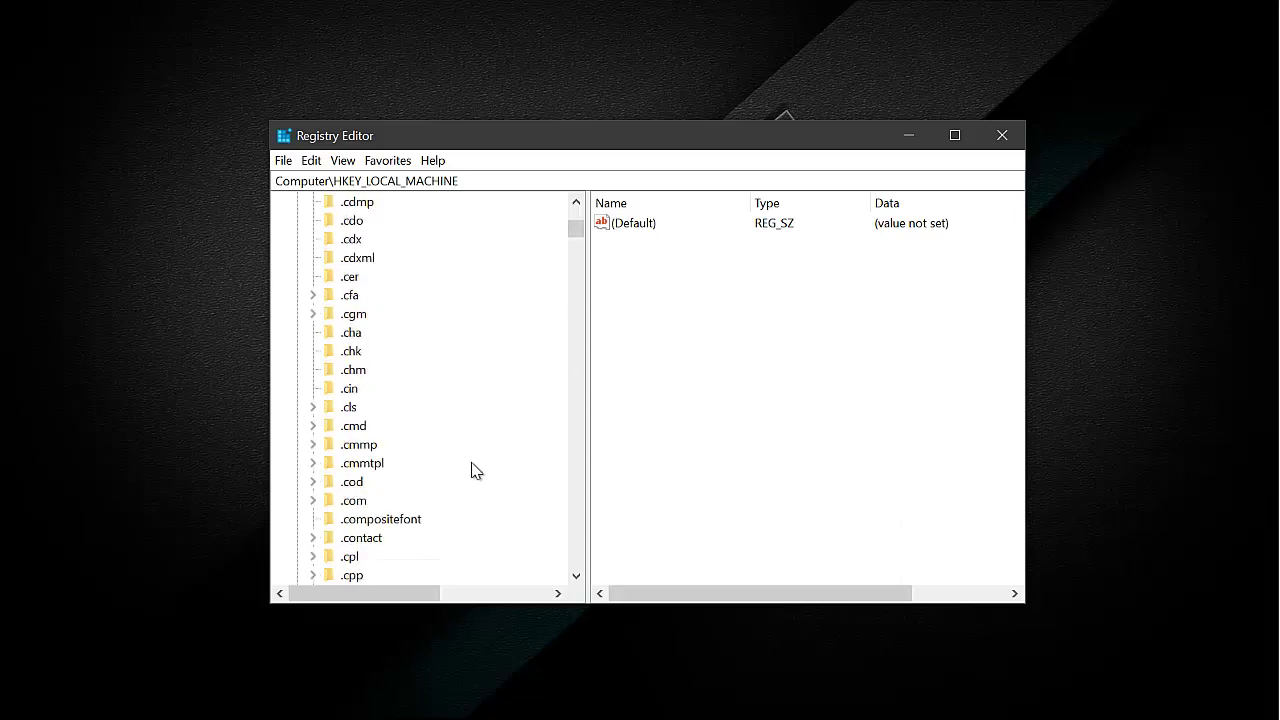
scroll(400, 525, "down", 12)
left_click_drag(576, 232, 574, 180)
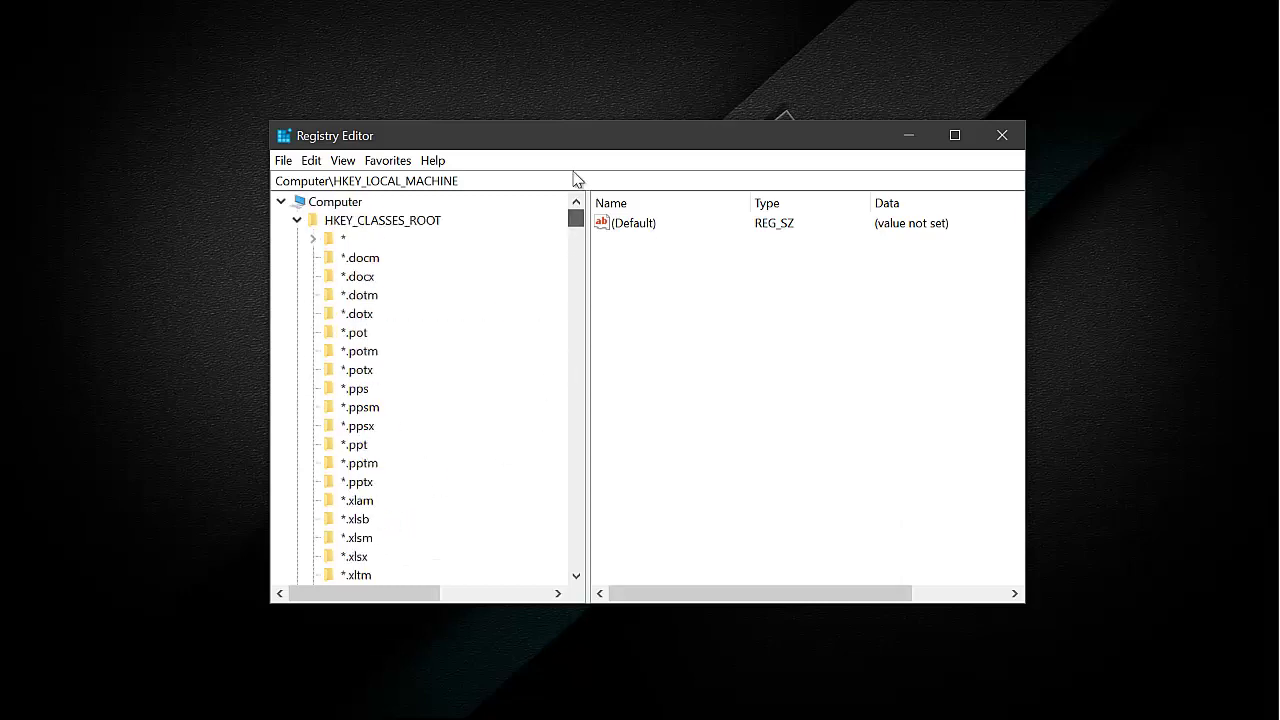
left_click(298, 224)
left_click(297, 240)
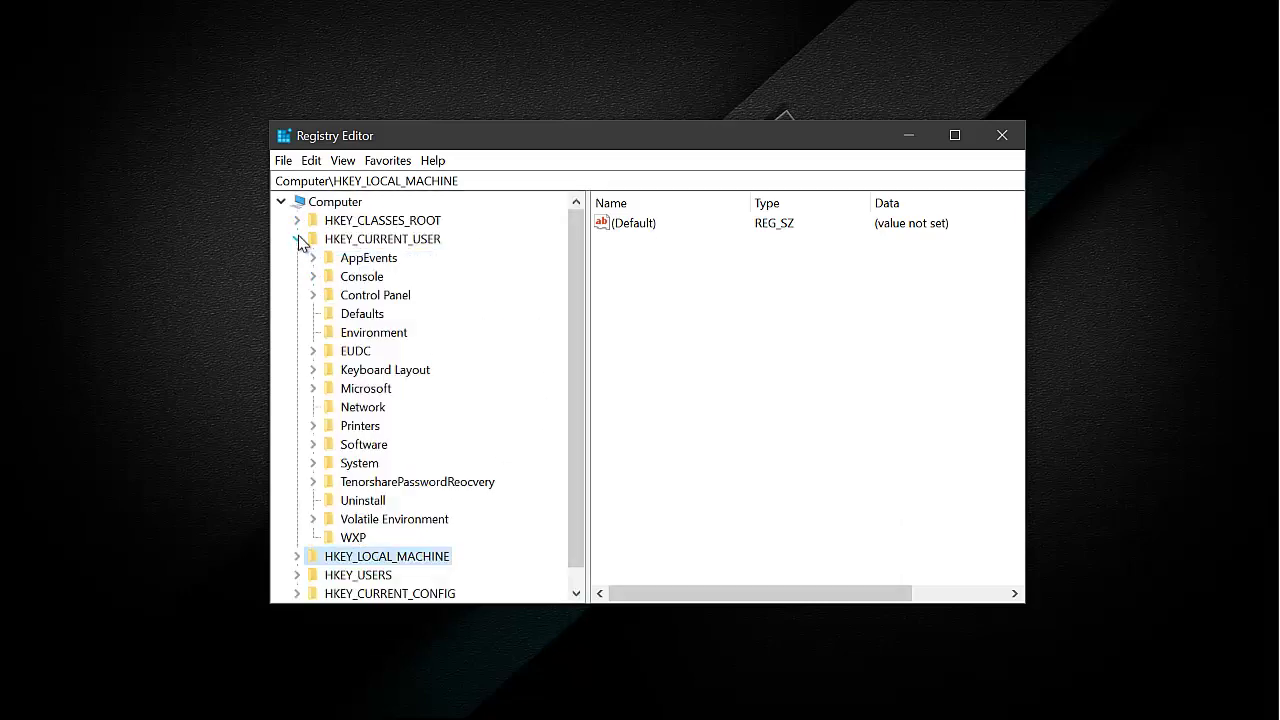
left_click(313, 445)
left_click(380, 410)
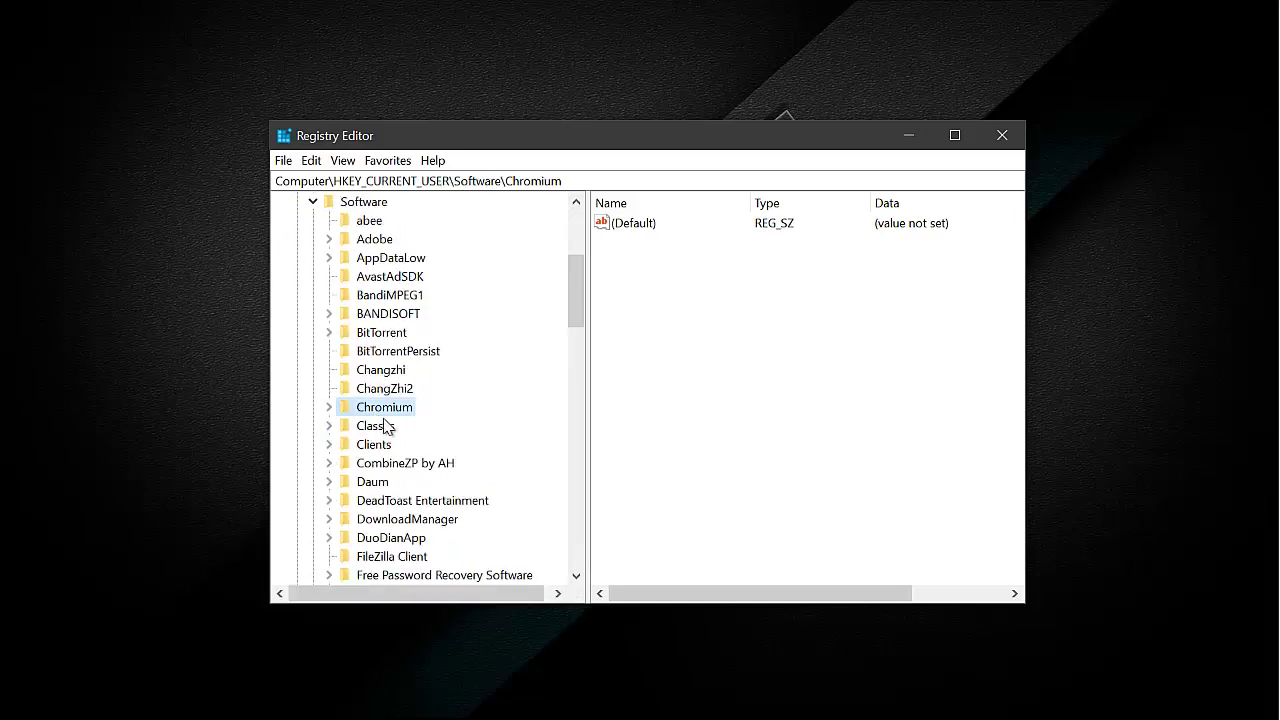
key("r")
scroll(458, 540, "down", 2)
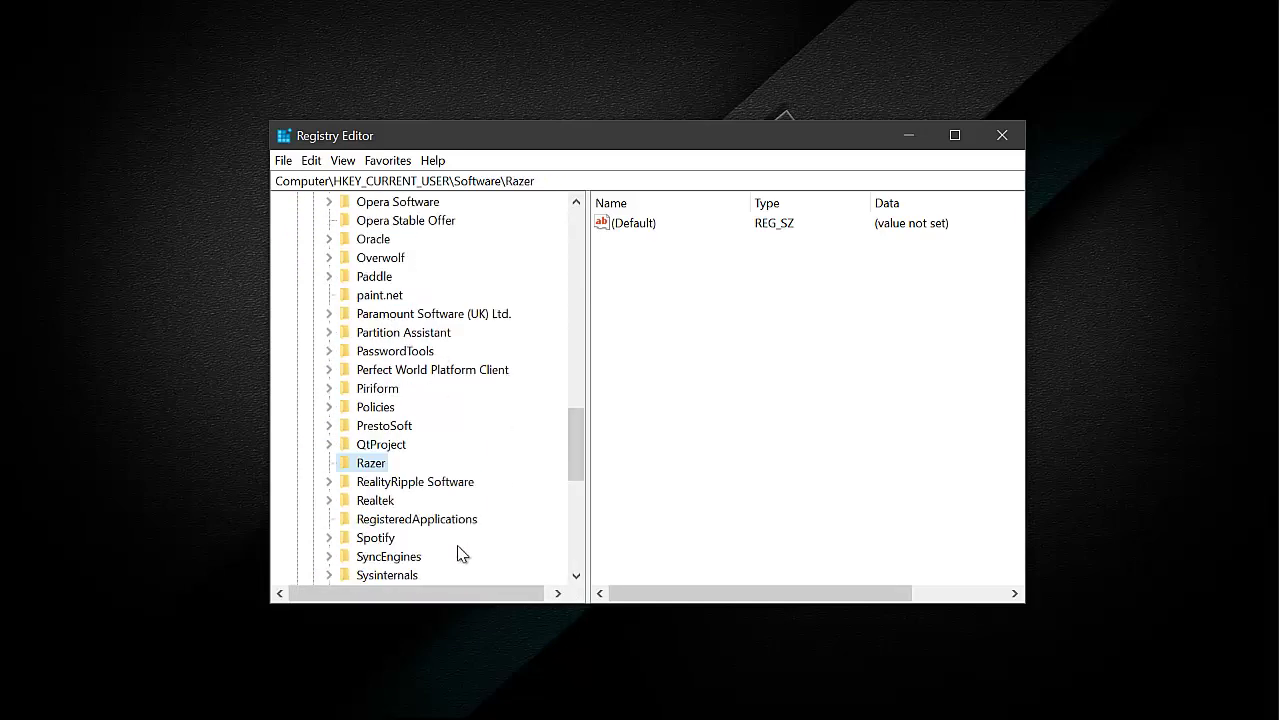
right_click(366, 470)
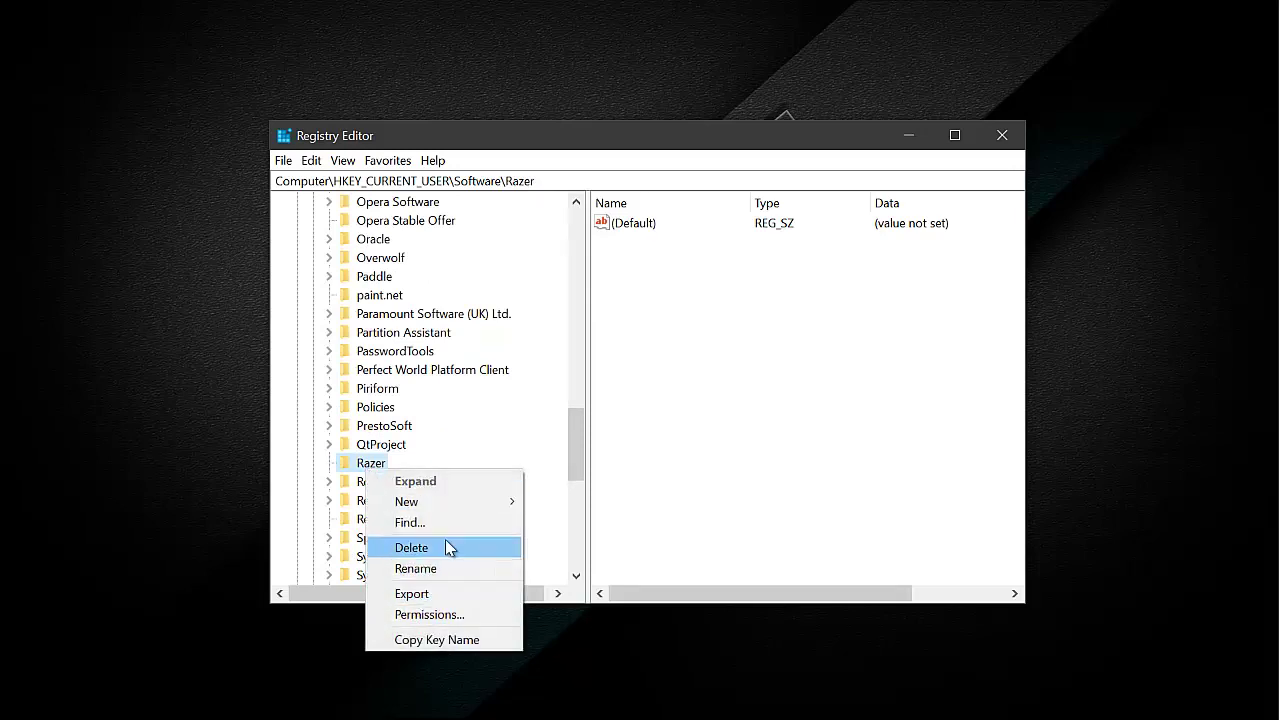
Step: Delete HKEY_CURRENT_USER\Software\Razer, confirming with Yes in the Confirm Key Delete dialog
left_click(441, 566)
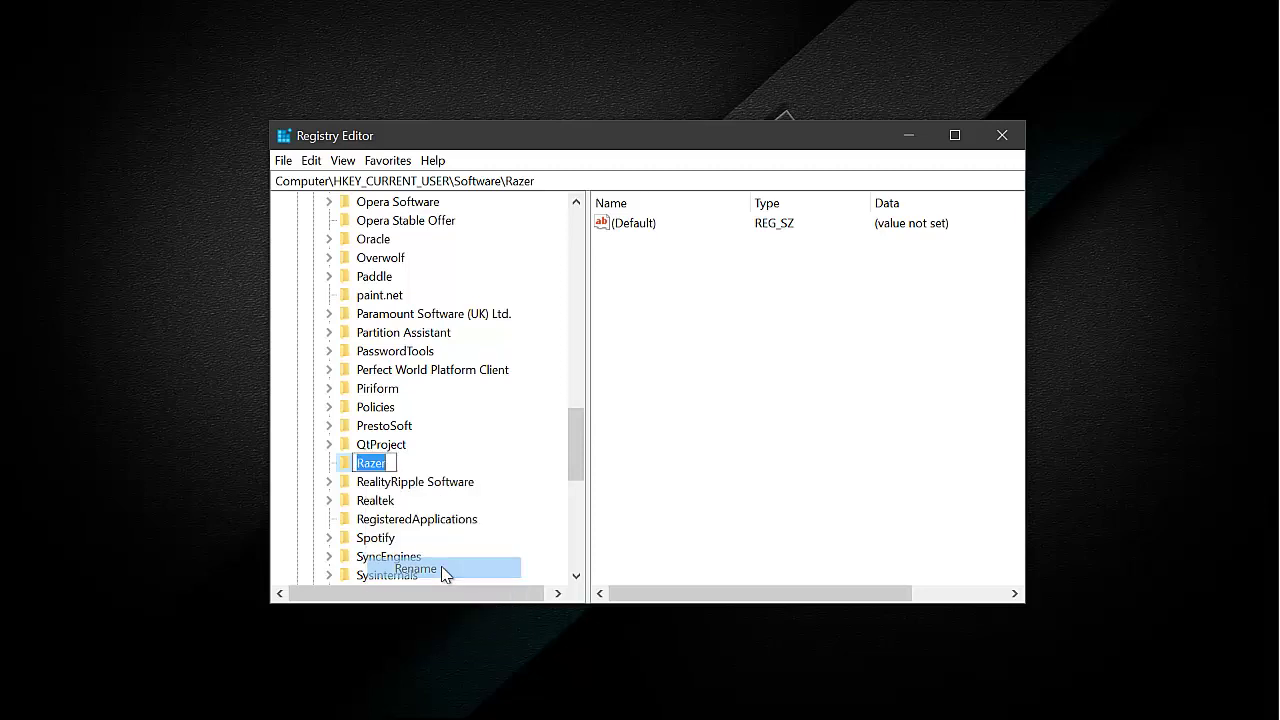
key("Escape")
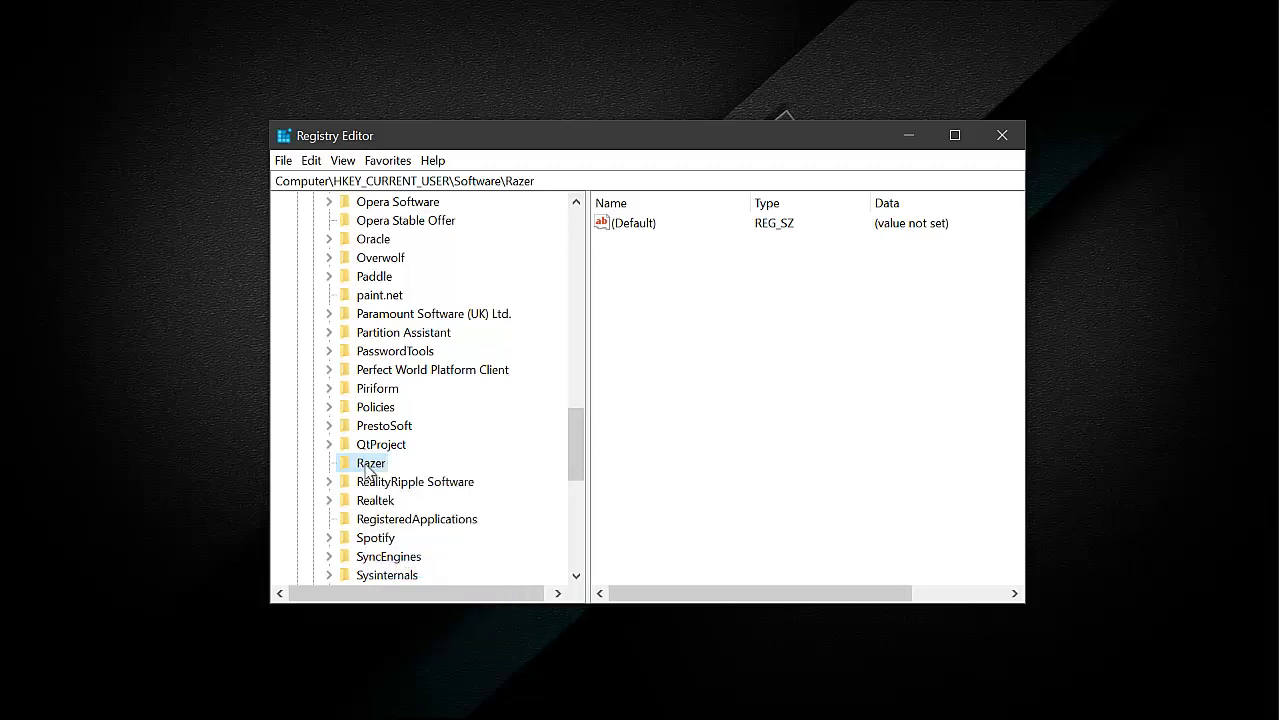
right_click(368, 470)
left_click(452, 537)
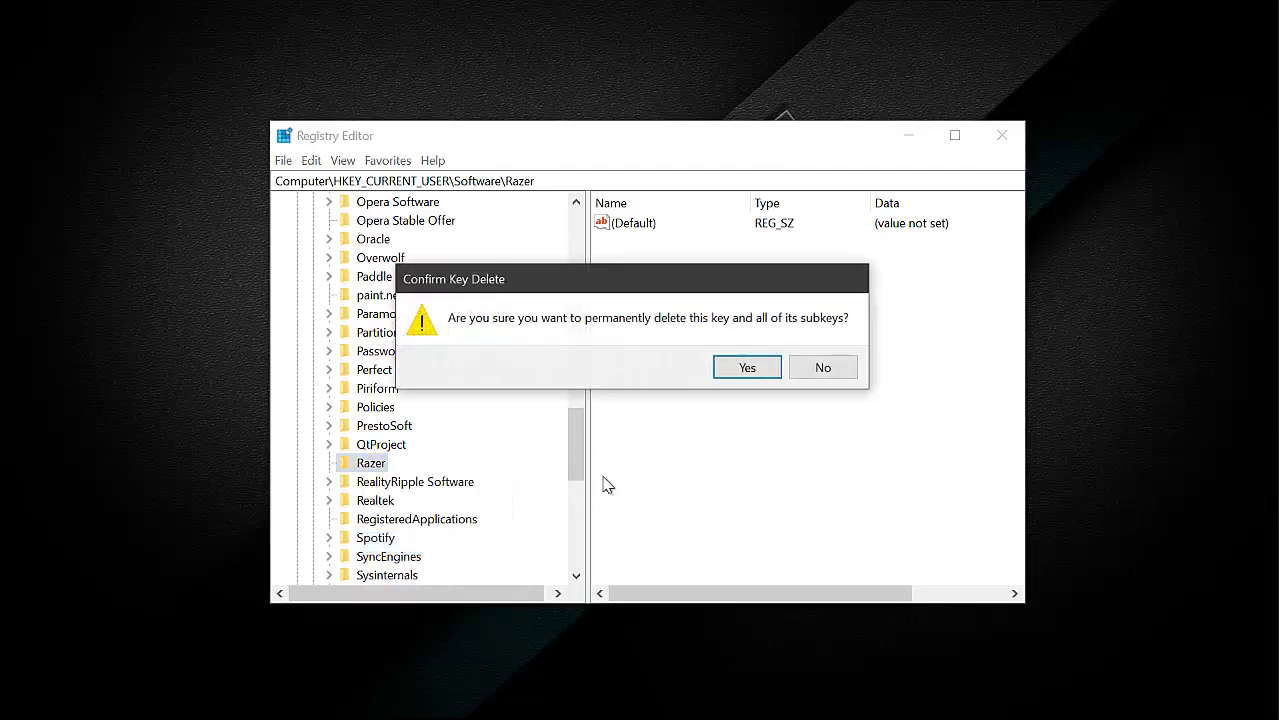
left_click(748, 368)
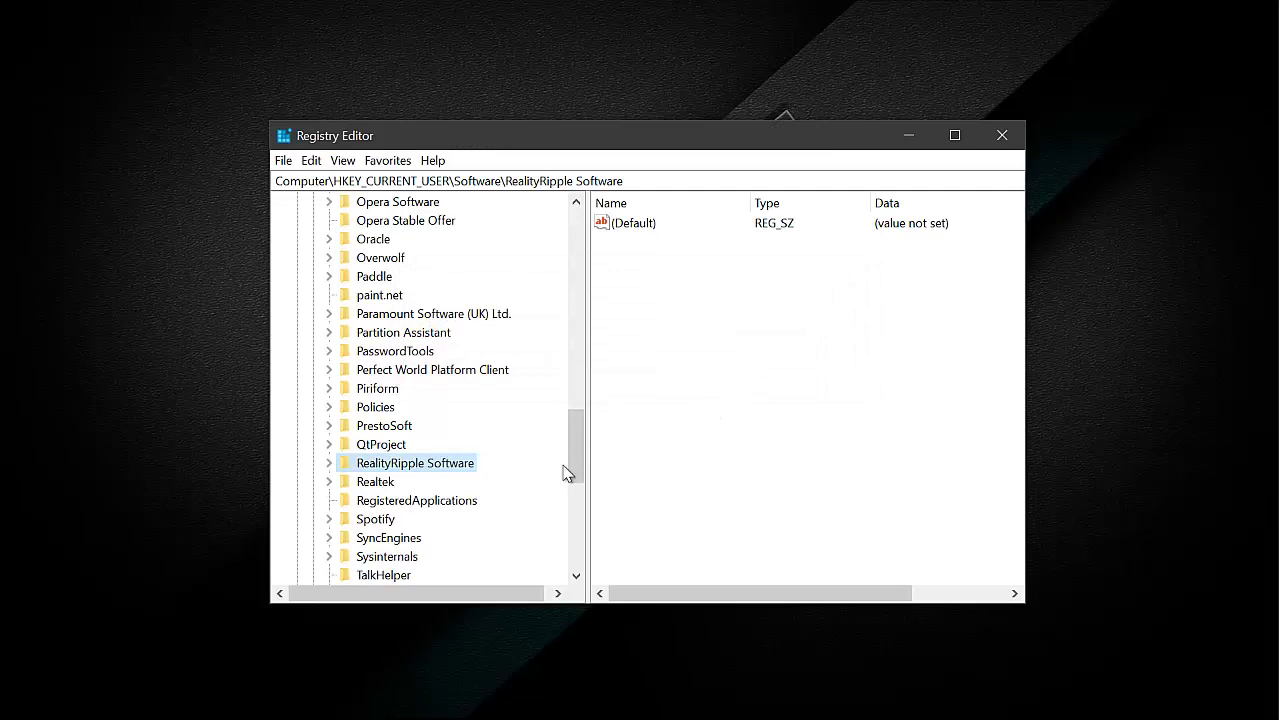
Step: Close Registry Editor, refresh the desktop and launch Internet Download Manager from a Start search for 'idm'
left_click(1002, 135)
right_click(661, 402)
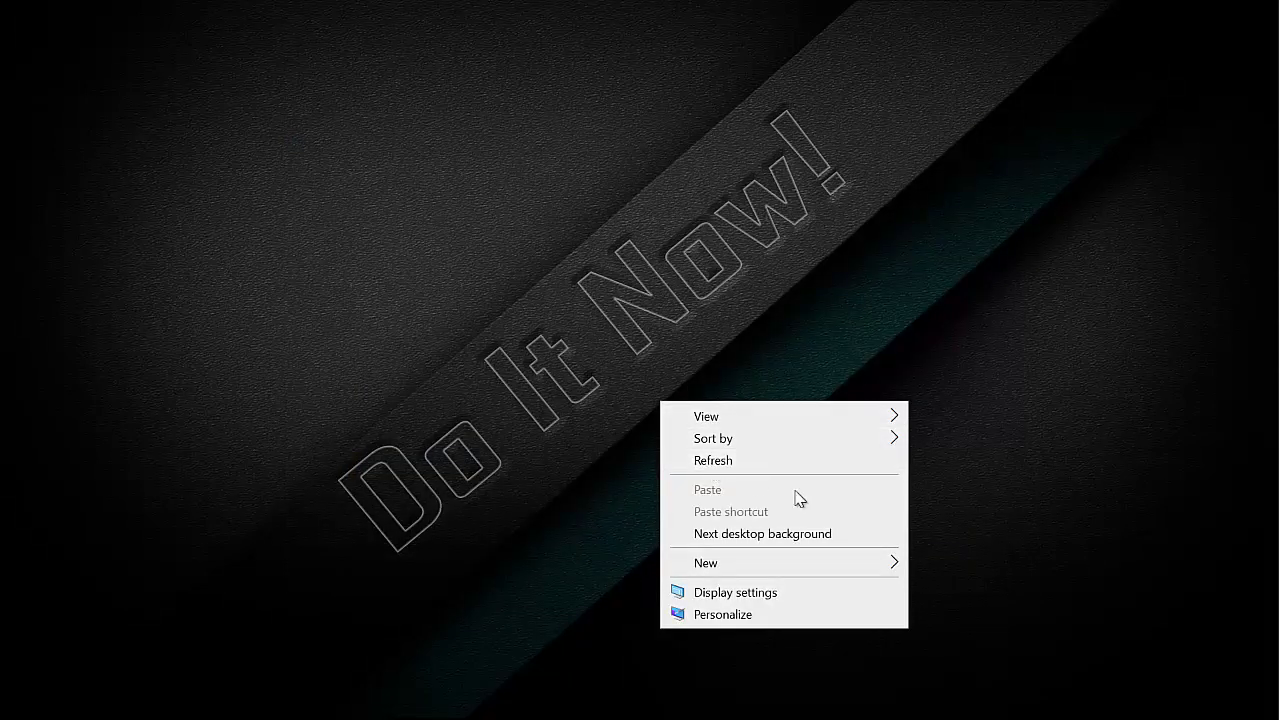
left_click(760, 460)
mouse_move(1277, 495)
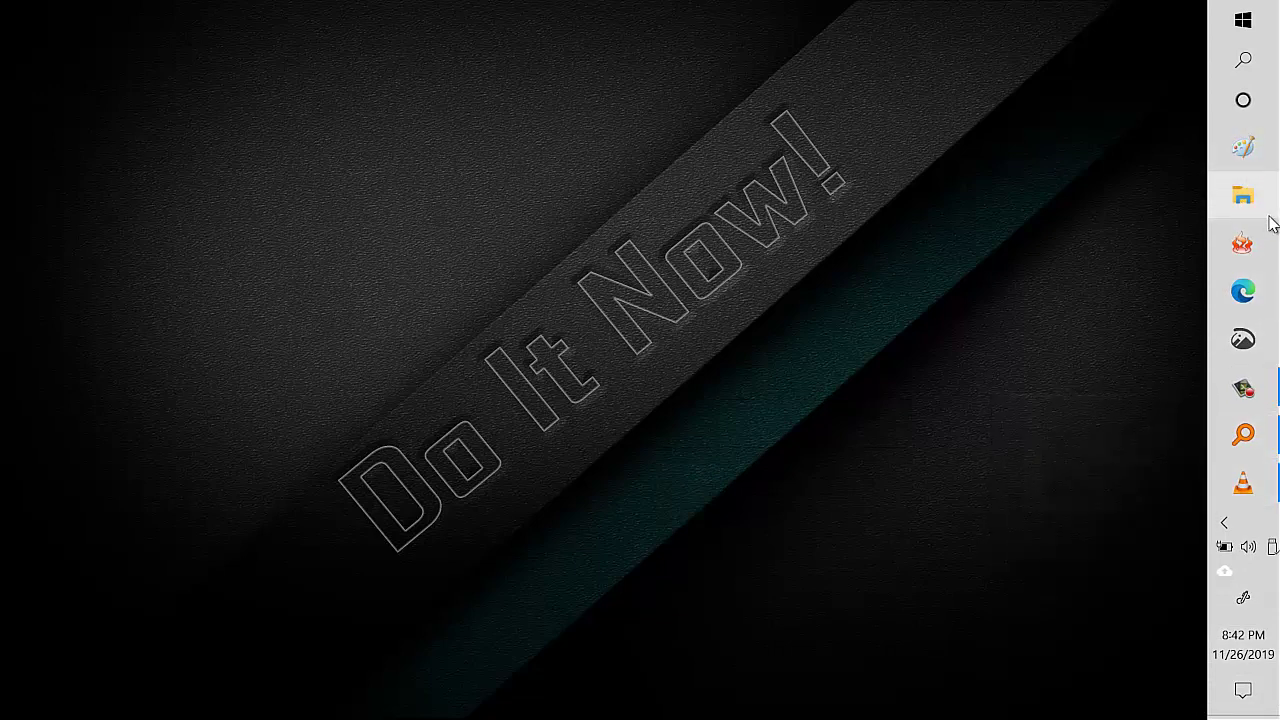
key("super")
type("idm")
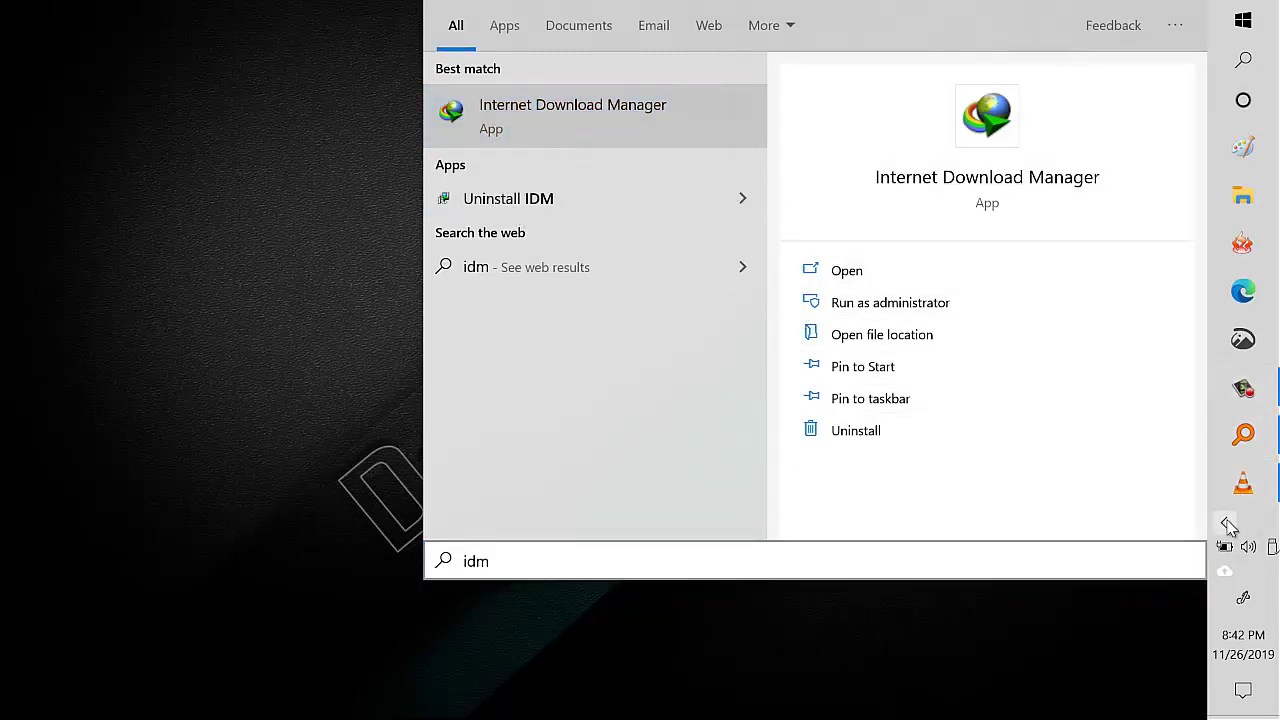
left_click(1243, 490)
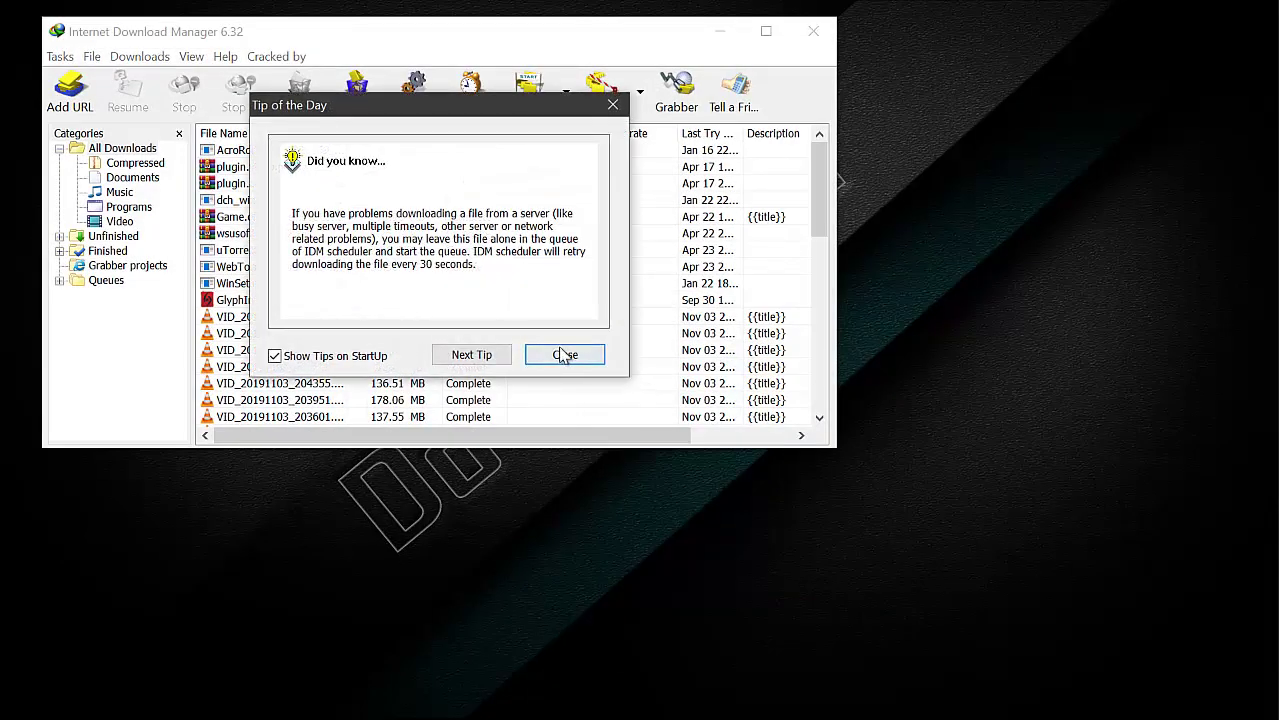
Step: Dismiss the Tip of the Day and open the downloads' containing folder, Downloads\Programs
left_click(563, 356)
left_click(272, 151)
right_click(272, 151)
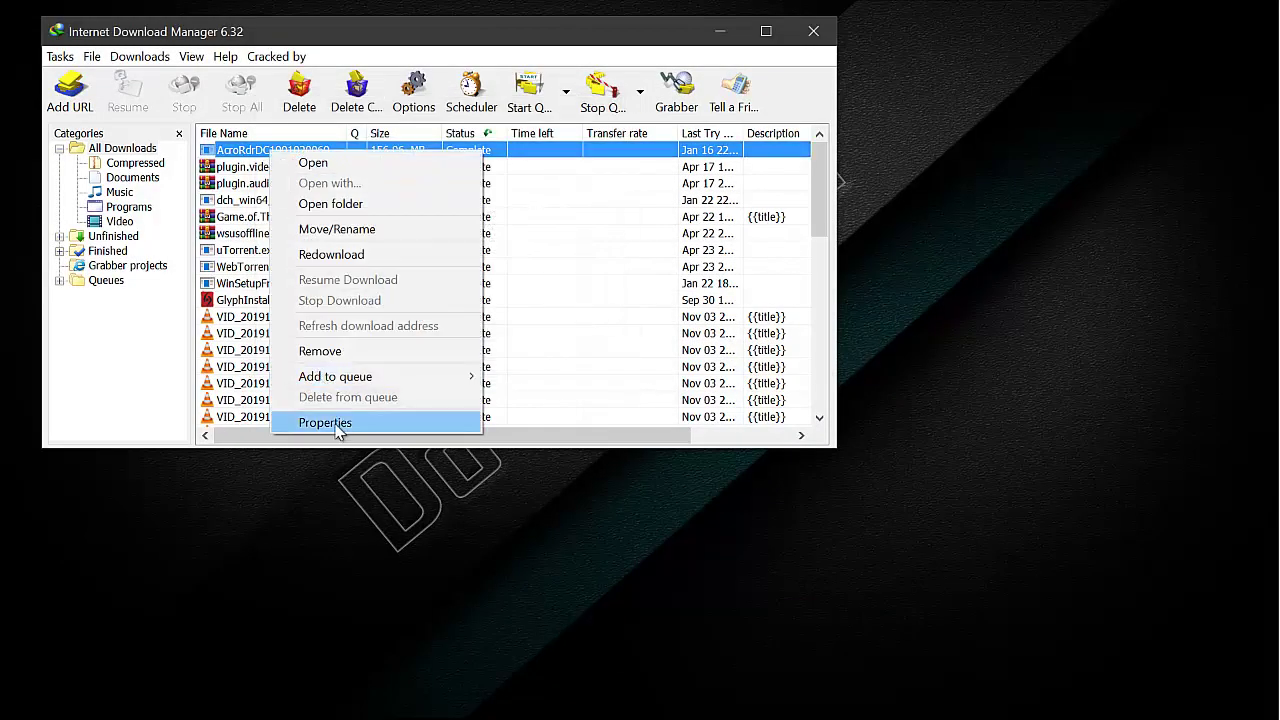
left_click(330, 204)
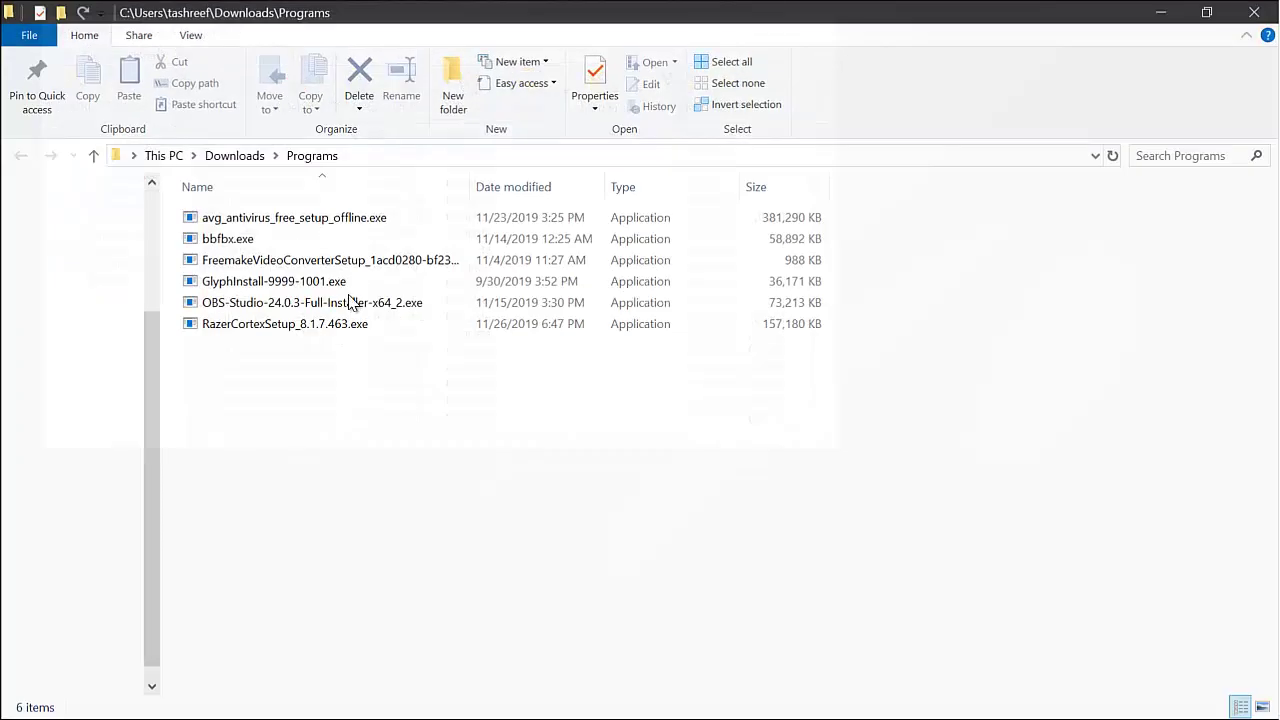
Step: Run RazerCortexSetup_8.1.7.463.exe, accept the licence and let the Razer Cortex install complete
double_click(278, 324)
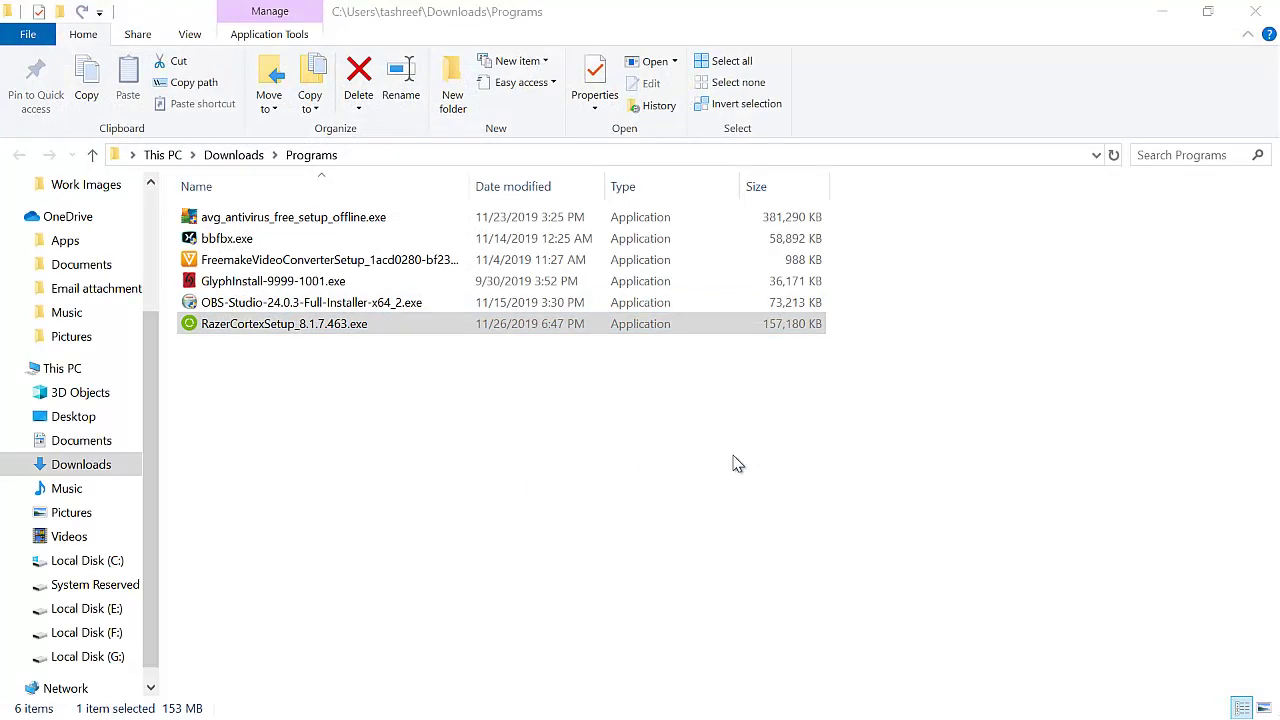
mouse_move(1257, 523)
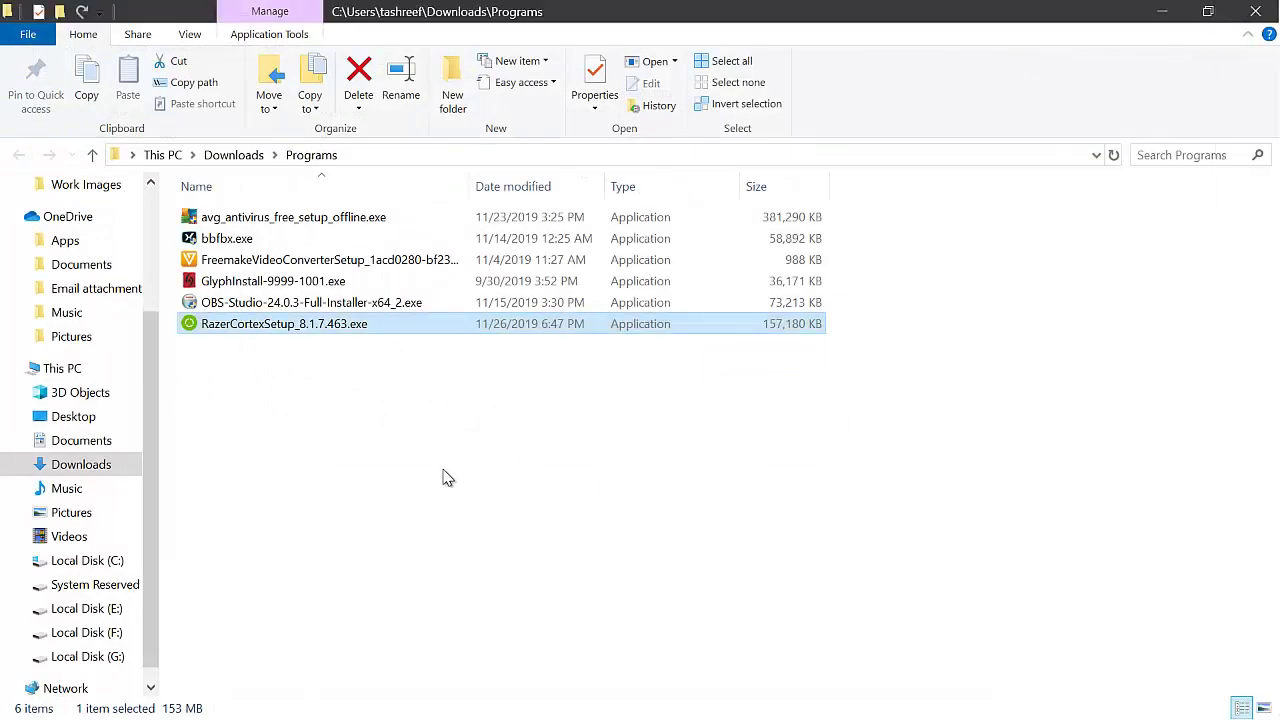
left_click(755, 527)
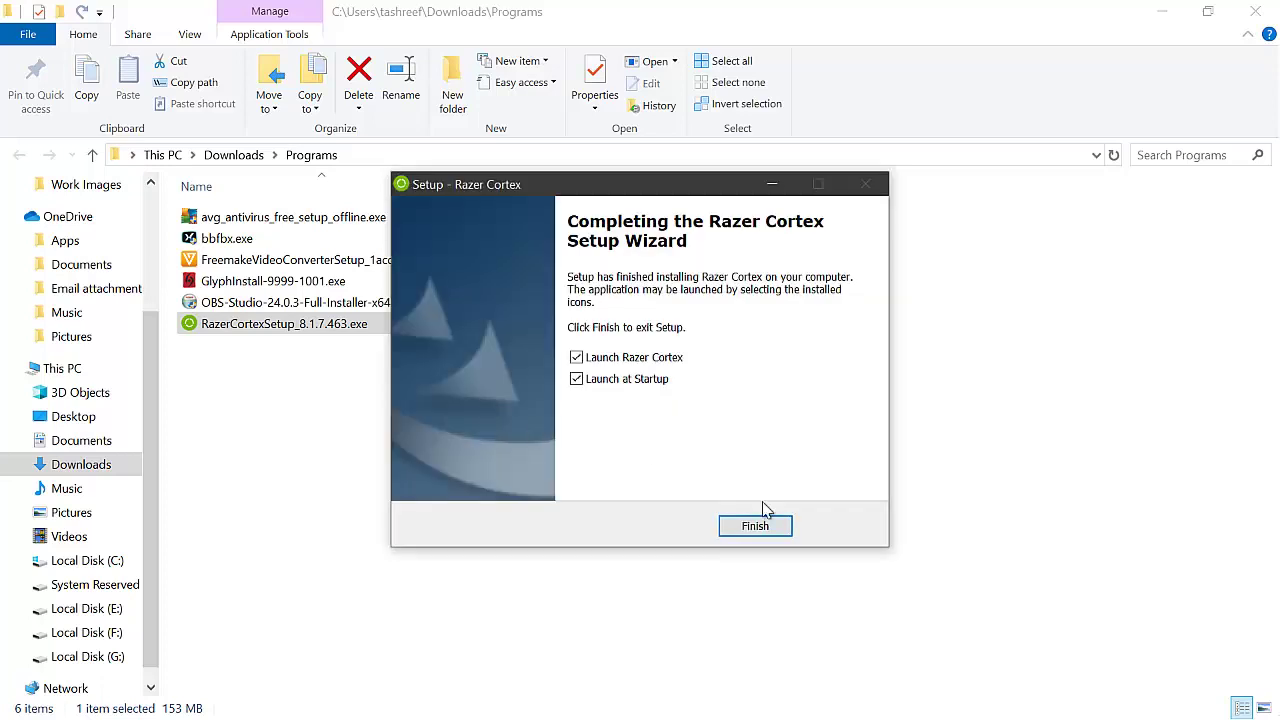
left_click(742, 530)
Step: Show the desktop and refresh it from the desktop context menu
key("super+d")
right_click(622, 413)
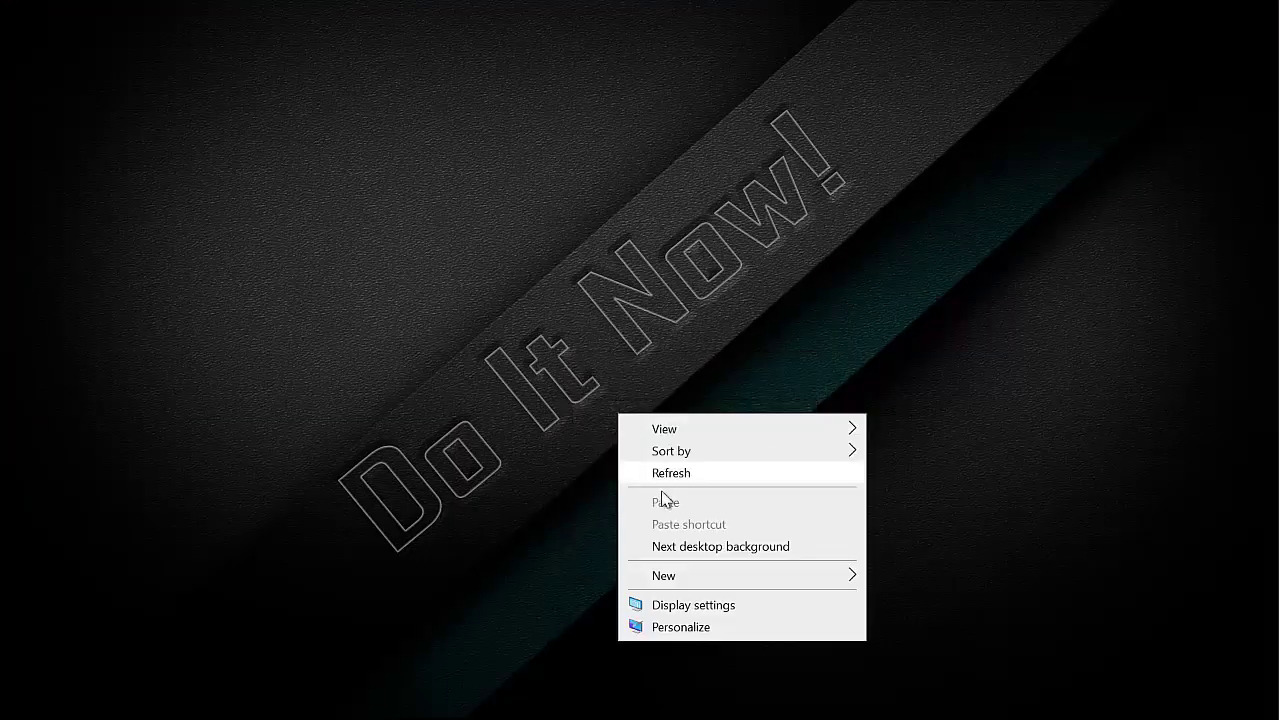
left_click(660, 471)
left_click(1228, 528)
right_click(830, 434)
right_click(612, 408)
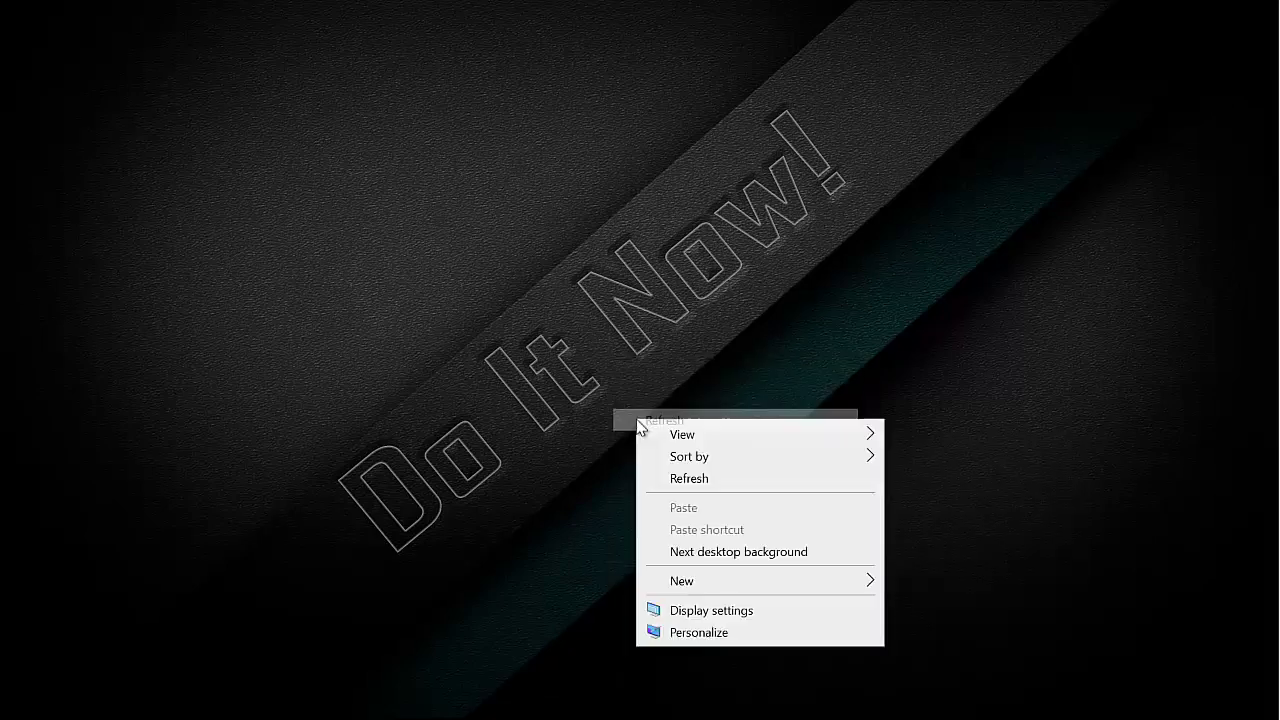
right_click(357, 290)
left_click(397, 341)
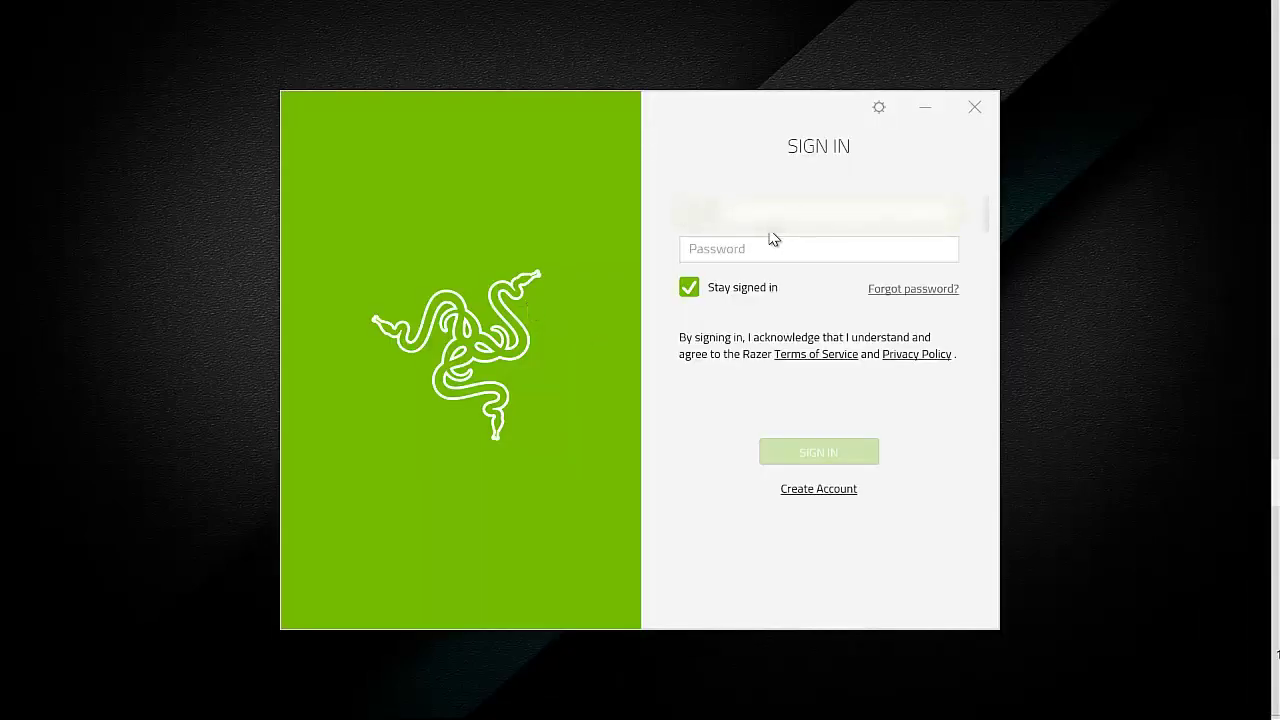
Step: Paste the account password into Razer Cortex's Password field and sign in
left_click(751, 250)
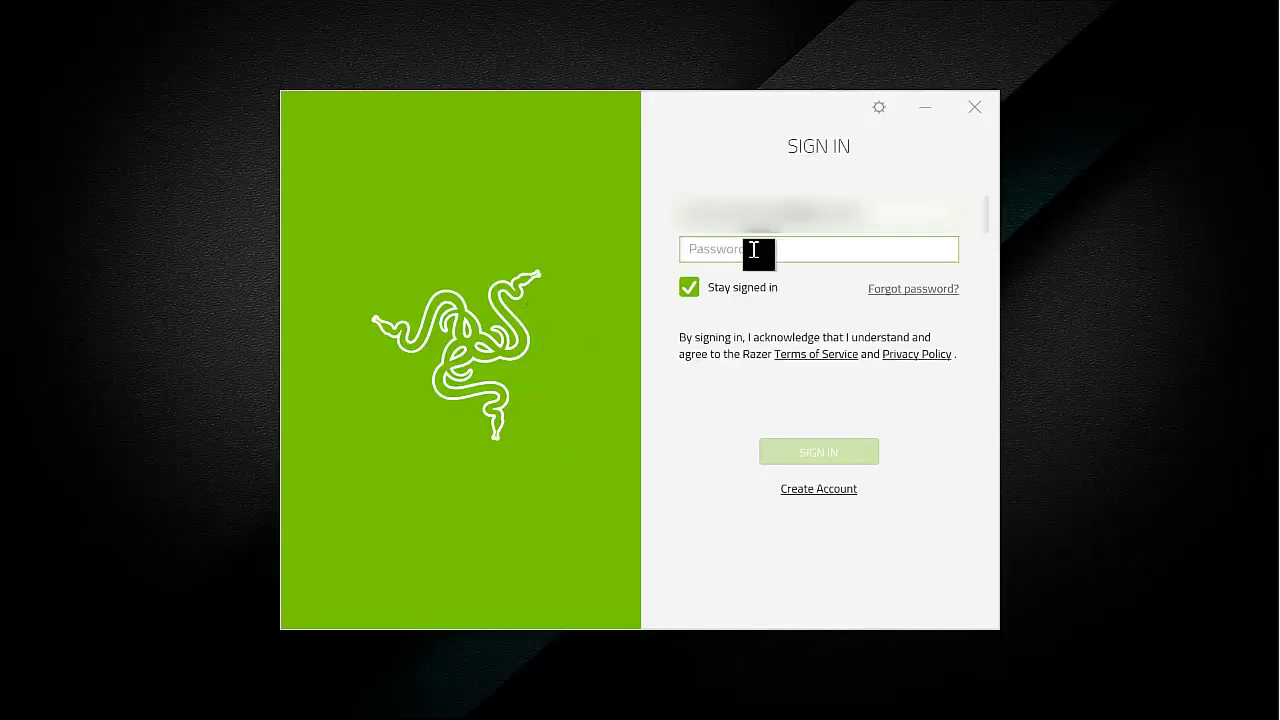
key("ctrl+v")
left_click(837, 452)
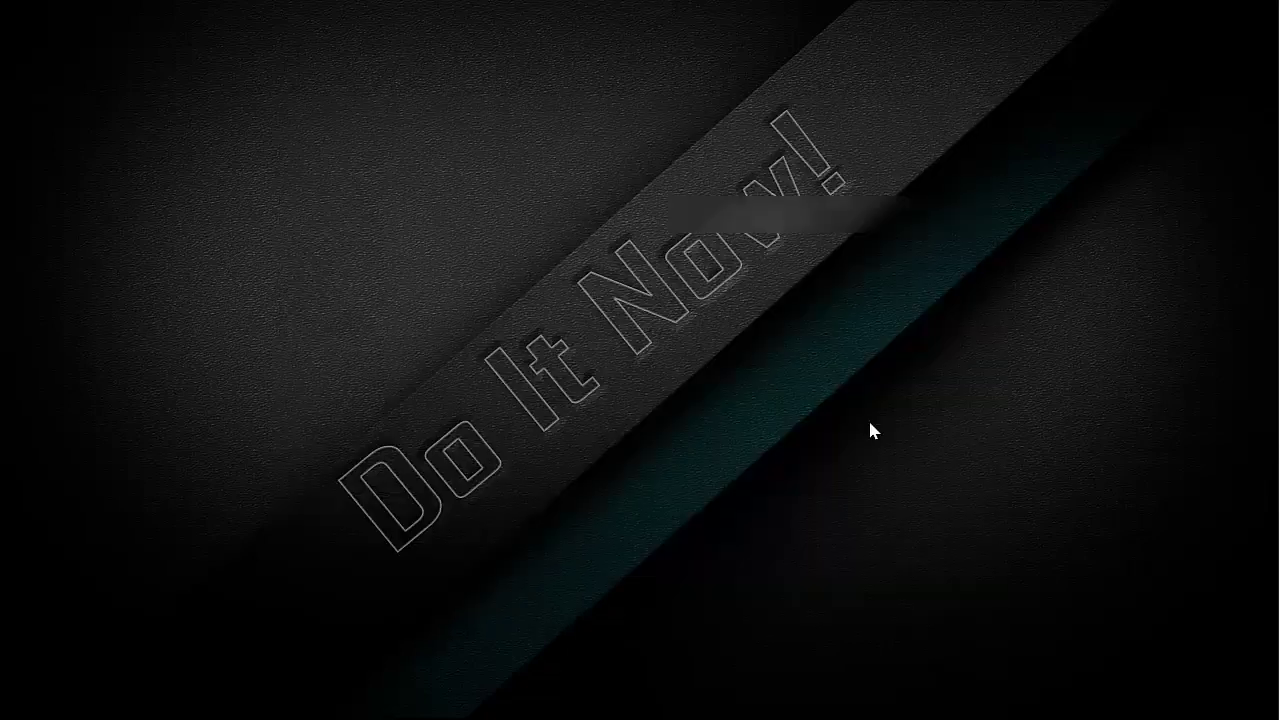
Step: Switch to the GAME BOOSTER tab showing 6 tweak and 21 boost items
right_click(651, 312)
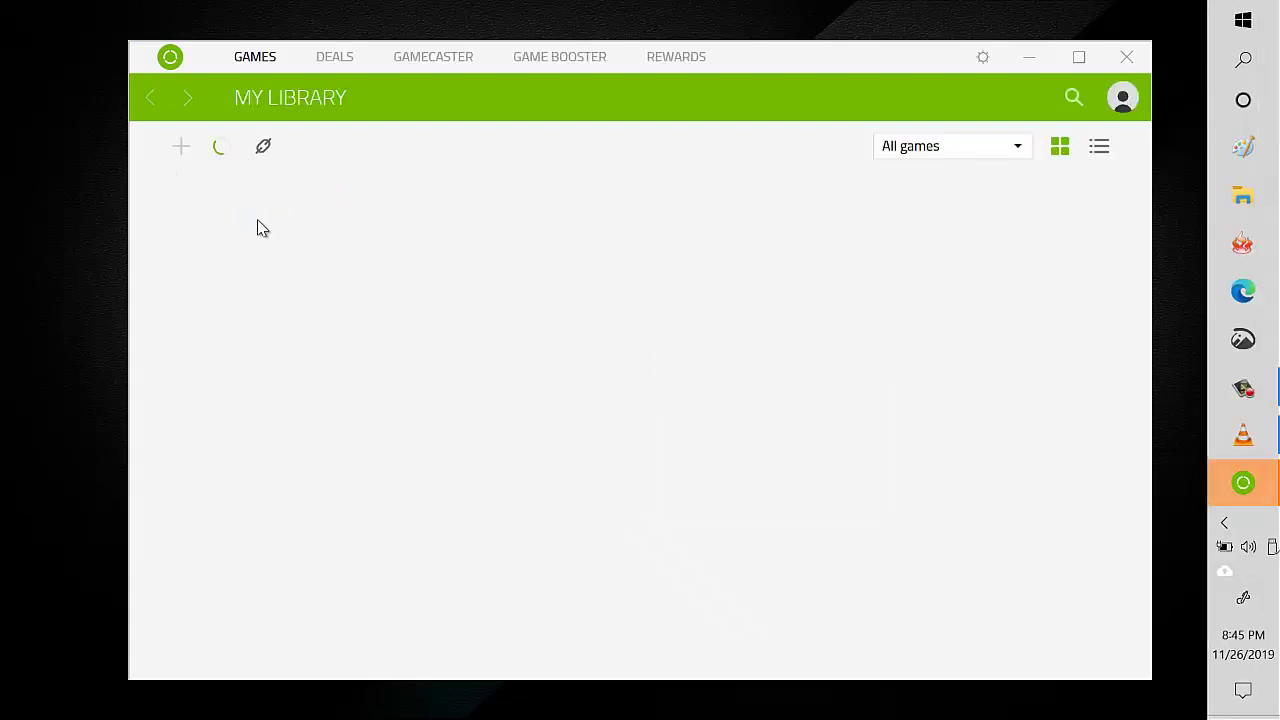
left_click(553, 60)
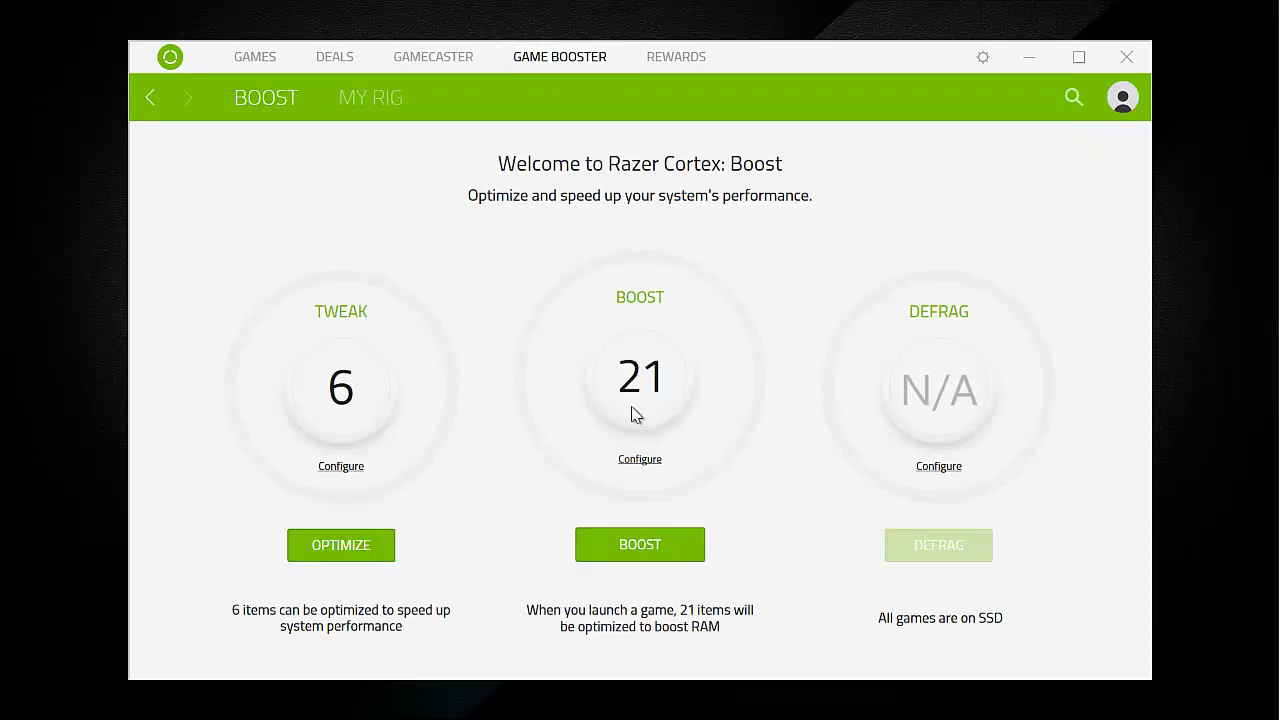